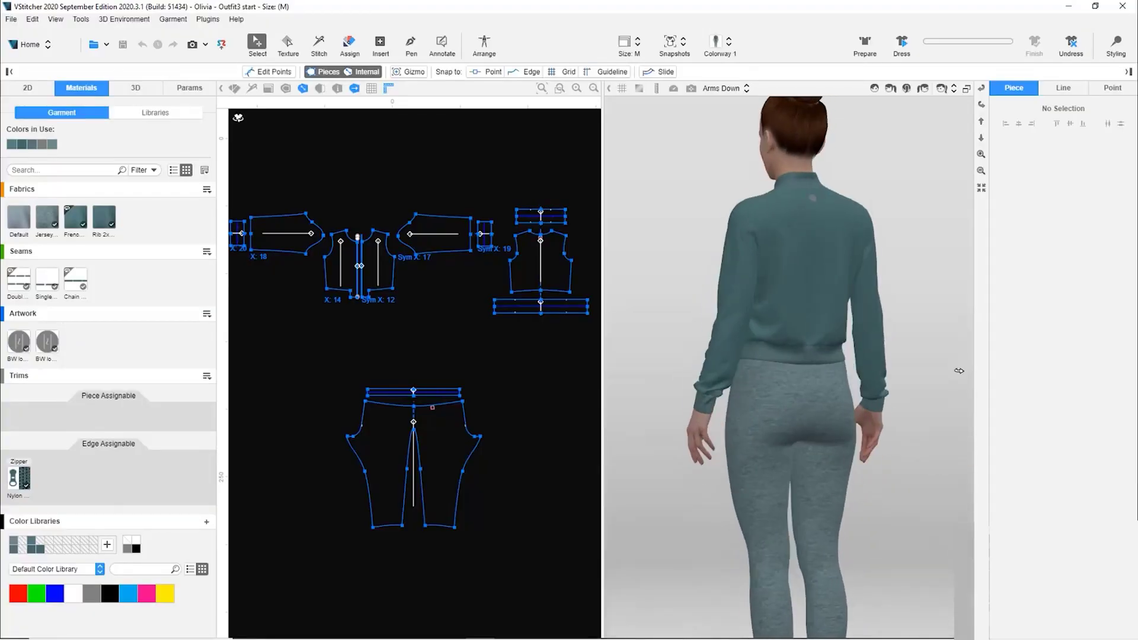
# Step: Examine the fit of the jacket and leggings on the avatar from the back, front and sides
pyautogui.scroll(-8, 958, 370)
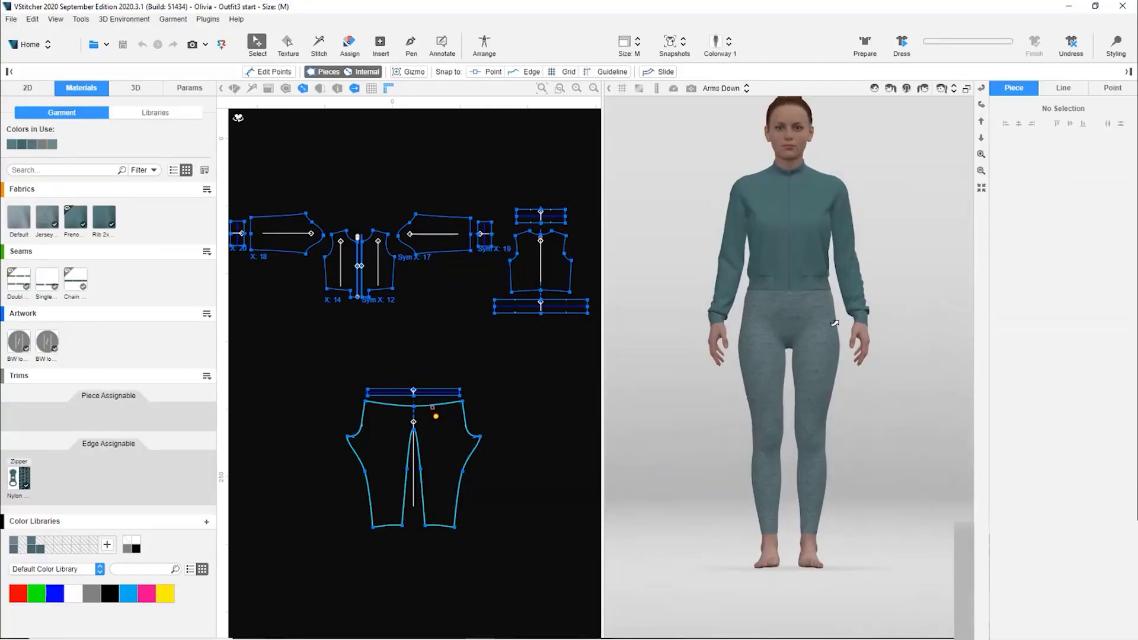
pyautogui.scroll(3, 841, 340)
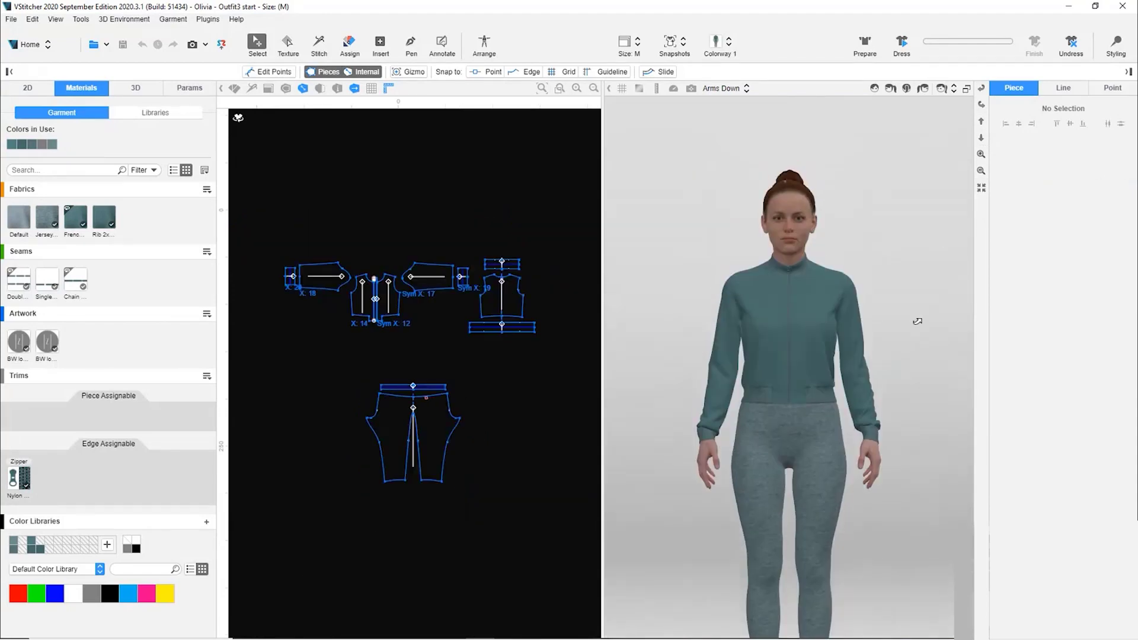
pyautogui.scroll(5, 917, 320)
pyautogui.scroll(-8, 943, 366)
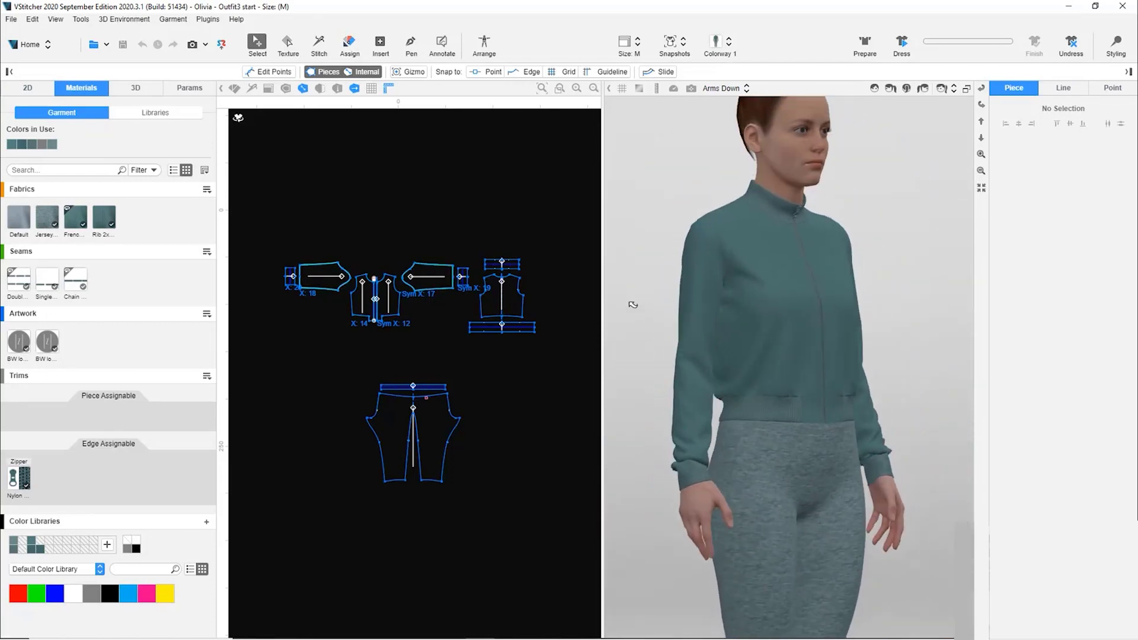
pyautogui.scroll(2, 711, 330)
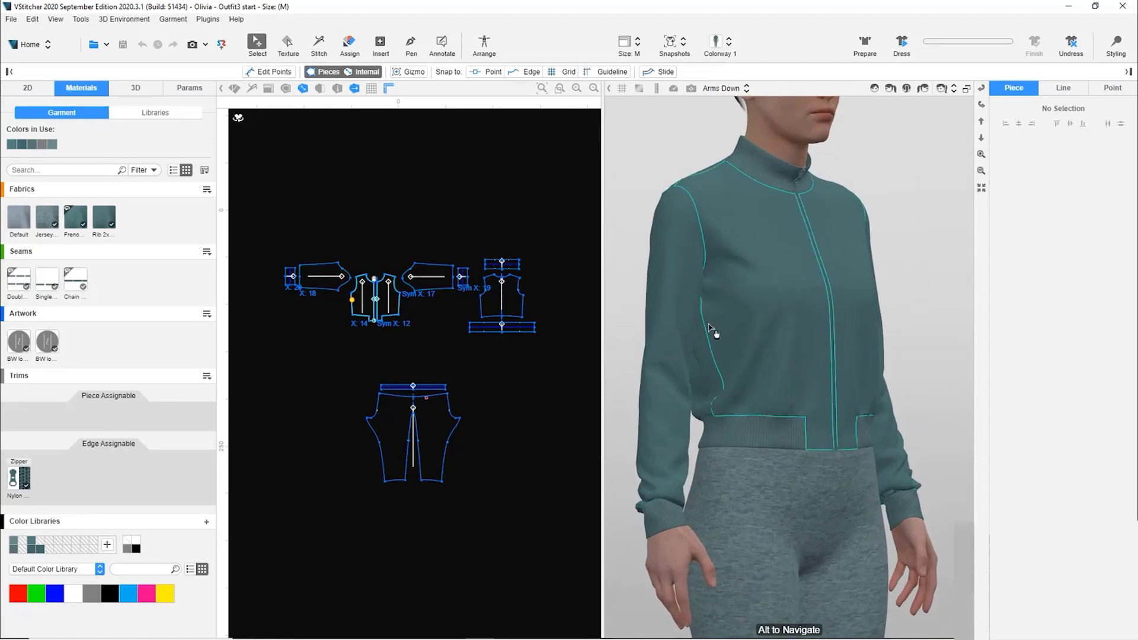
pyautogui.moveTo(913, 341); pyautogui.dragTo(922, 344)
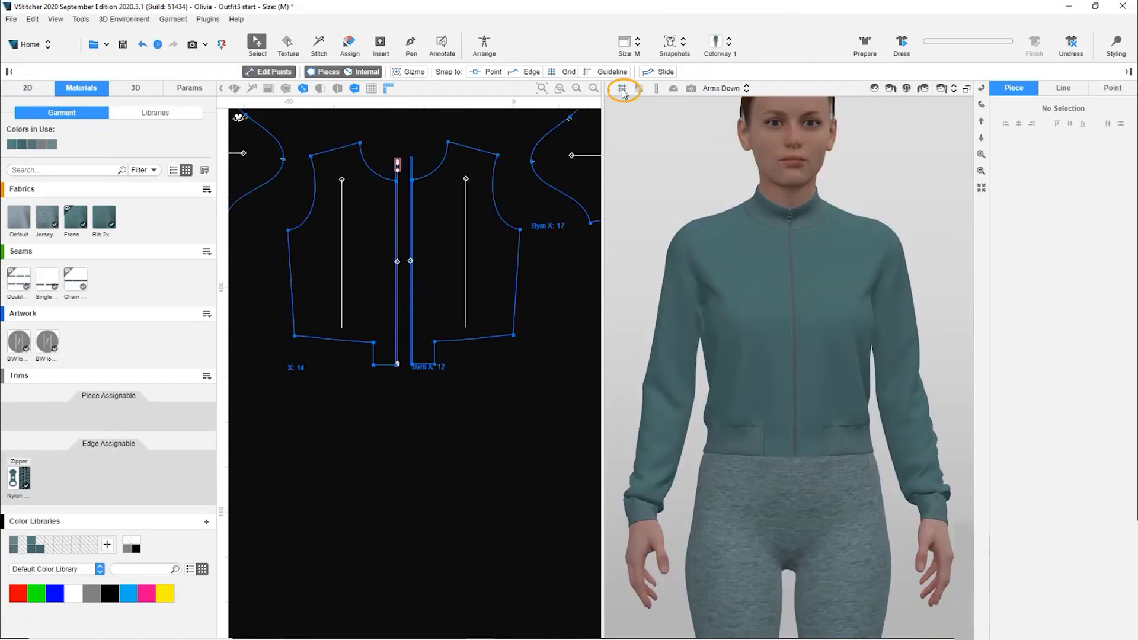
# Step: Inspect the tension and pressure maps of the outfit from the front and sides, and close both maps
pyautogui.click(621, 88)
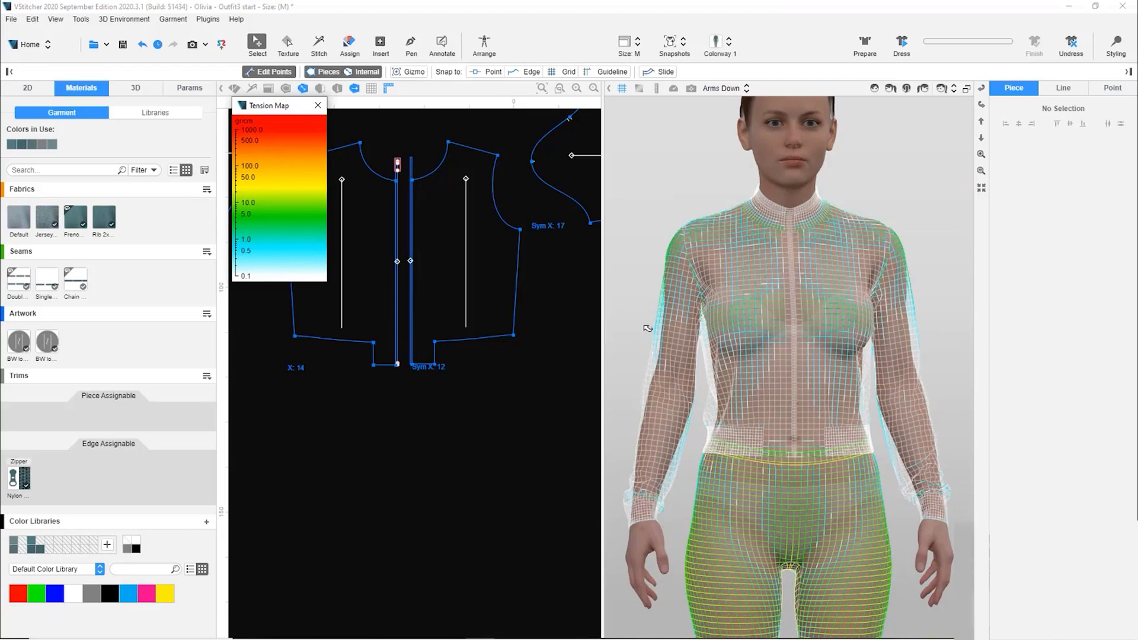
pyautogui.click(639, 89)
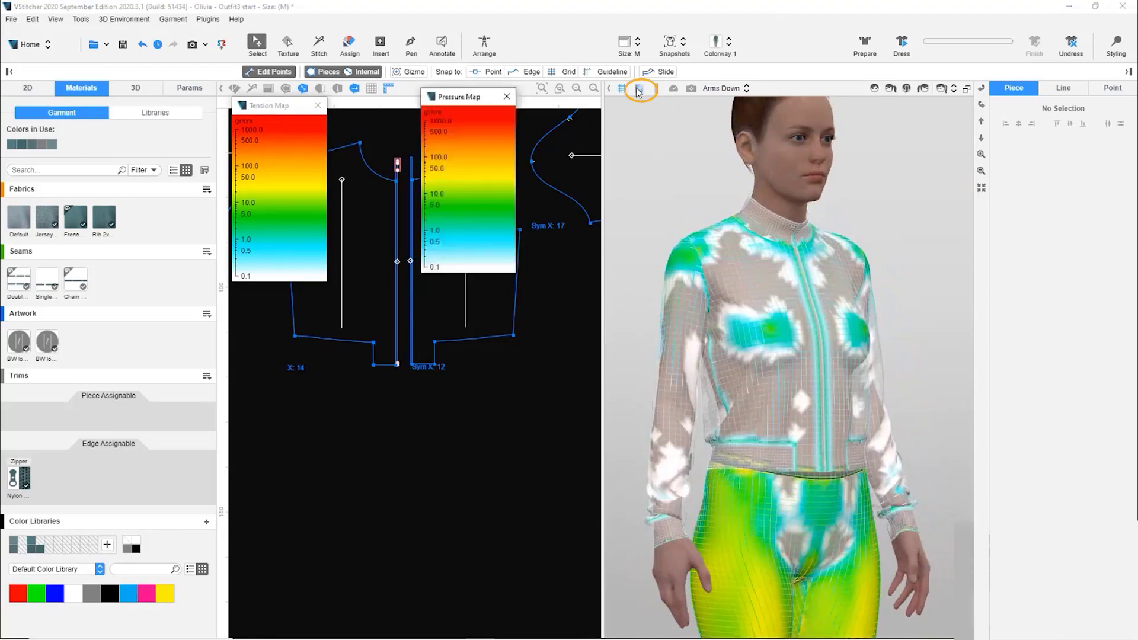
pyautogui.moveTo(915, 312); pyautogui.dragTo(944, 381, button='right')
pyautogui.moveTo(944, 381); pyautogui.dragTo(877, 258)
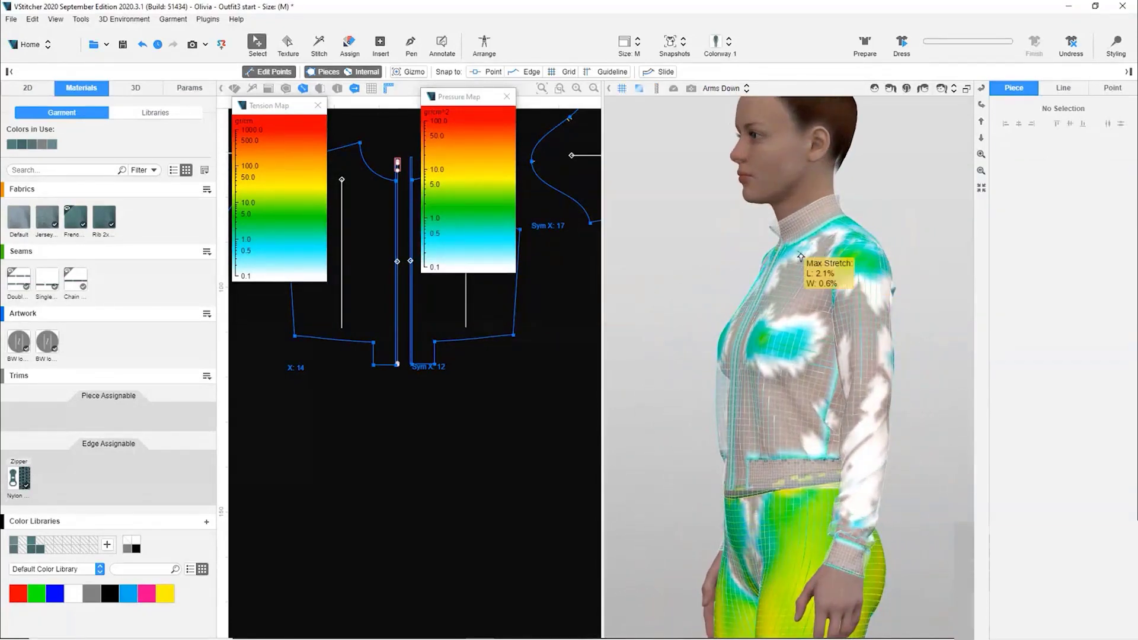
pyautogui.scroll(2, 784, 251)
pyautogui.scroll(1, 784, 252)
pyautogui.moveTo(861, 223); pyautogui.dragTo(640, 375, button='right')
pyautogui.scroll(-2, 640, 375)
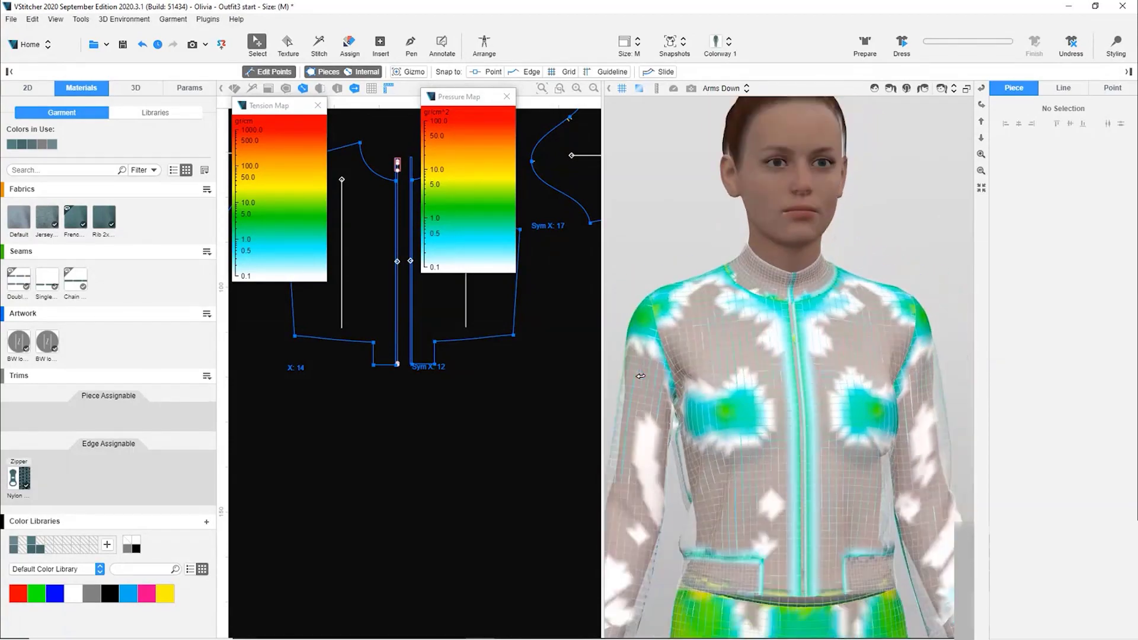
pyautogui.moveTo(686, 337); pyautogui.dragTo(643, 374, button='right')
pyautogui.click(506, 96)
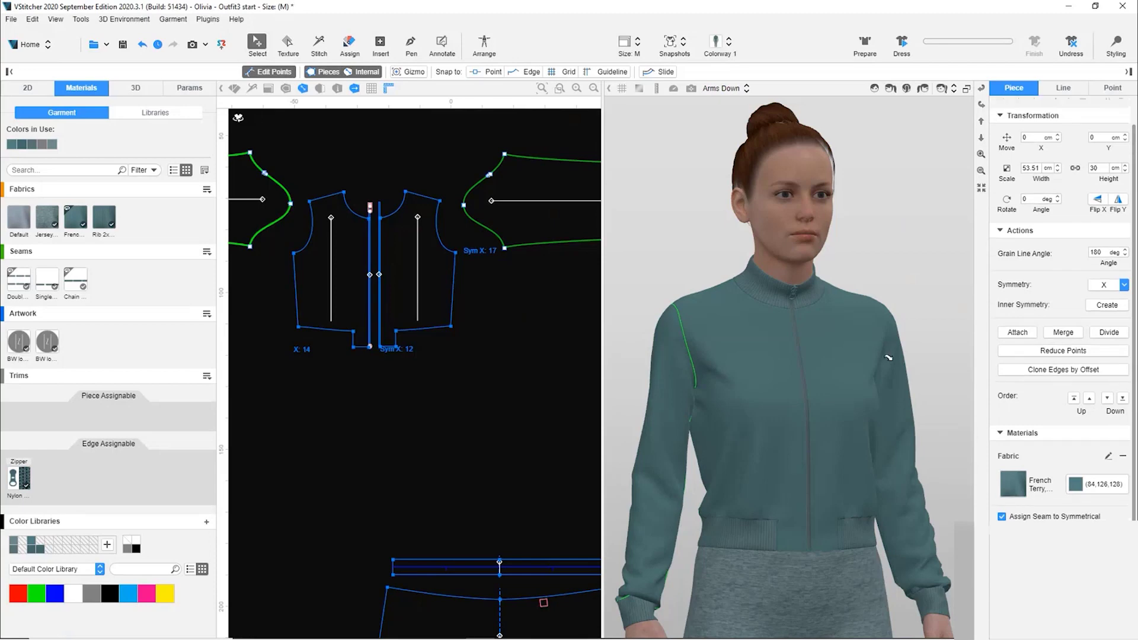
# Step: Check the jacket's tension map with one sleeve excluded from 3D, and dress the avatar again with the sleeve included
pyautogui.click(902, 43)
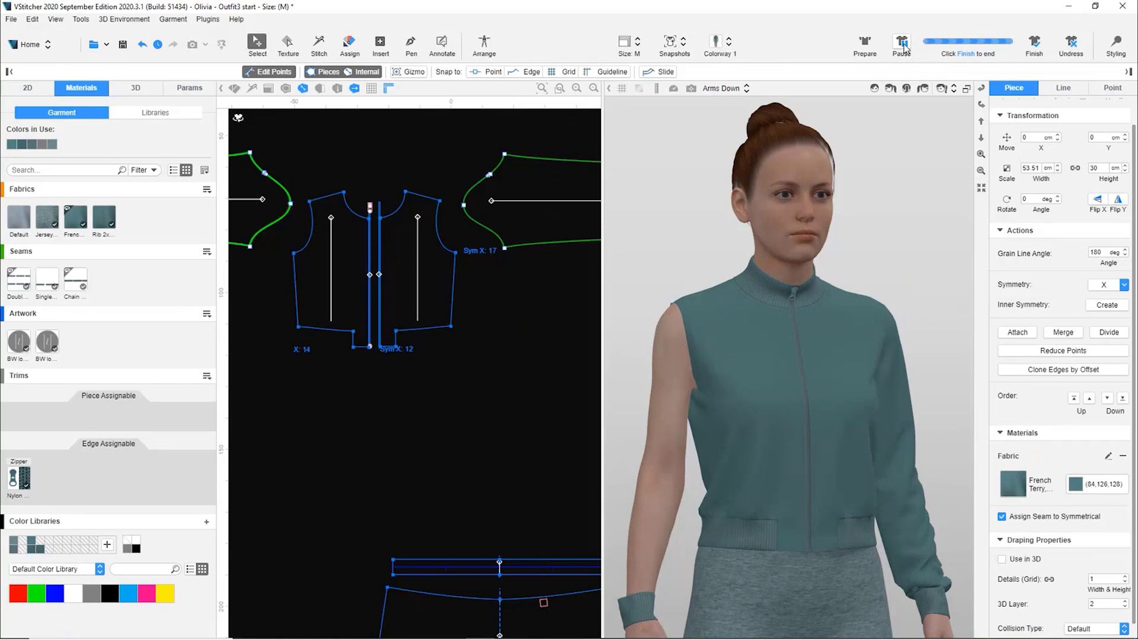
pyautogui.click(622, 87)
pyautogui.click(1039, 51)
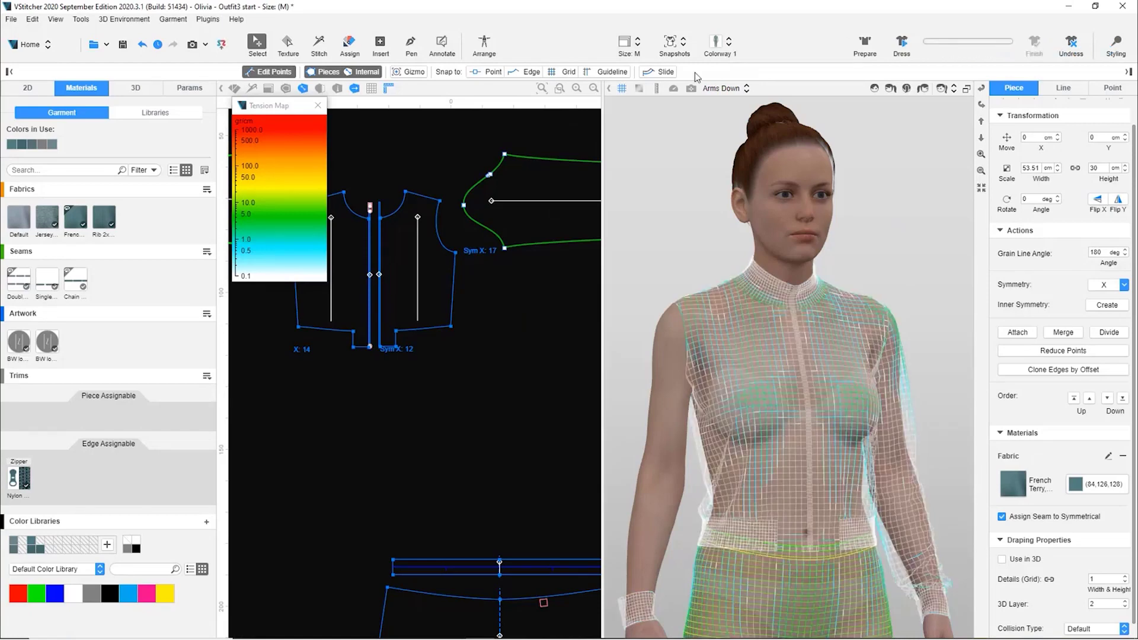
pyautogui.click(318, 105)
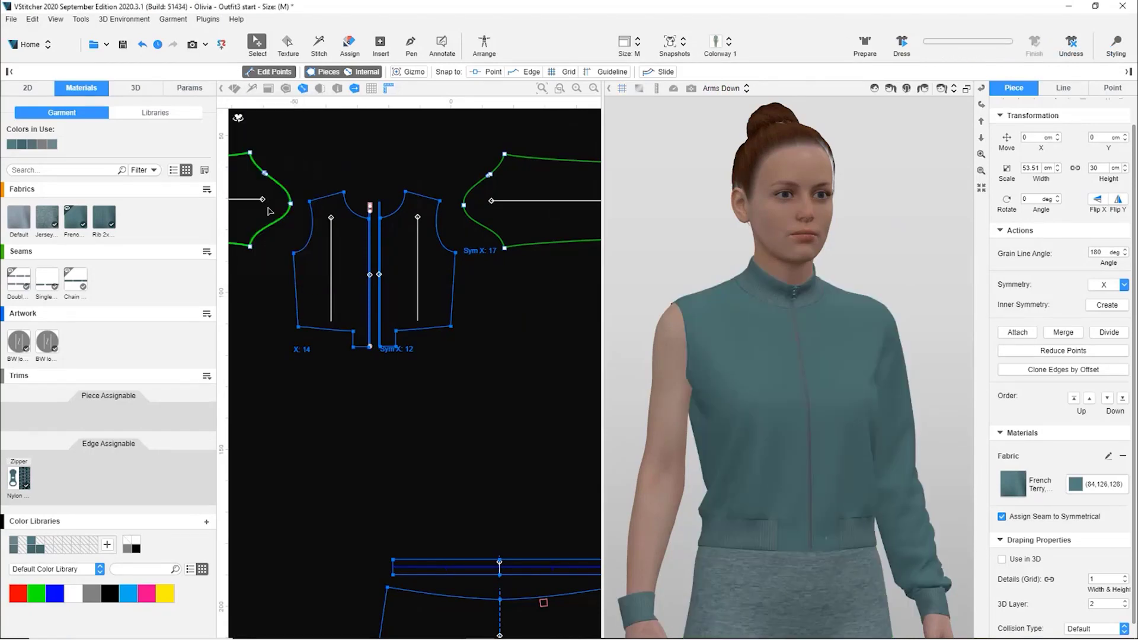
pyautogui.click(902, 44)
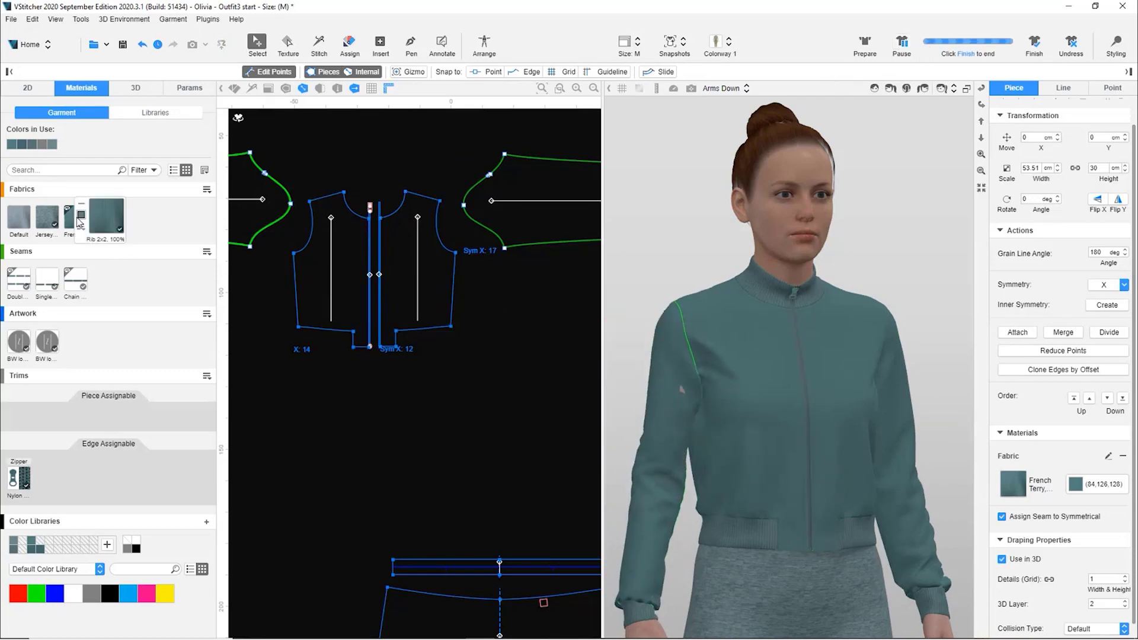
# Step: Set the French Terry fabric's transparency to 31% and finish the dressing simulation
pyautogui.click(83, 220)
pyautogui.click(80, 218)
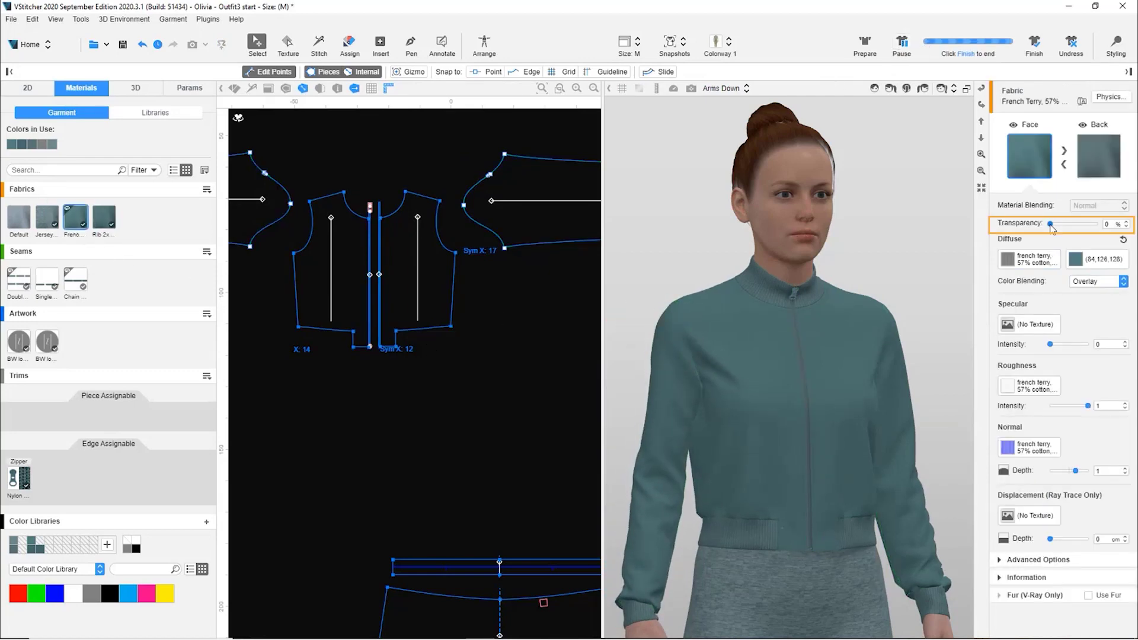
pyautogui.moveTo(1053, 226); pyautogui.dragTo(1064, 229)
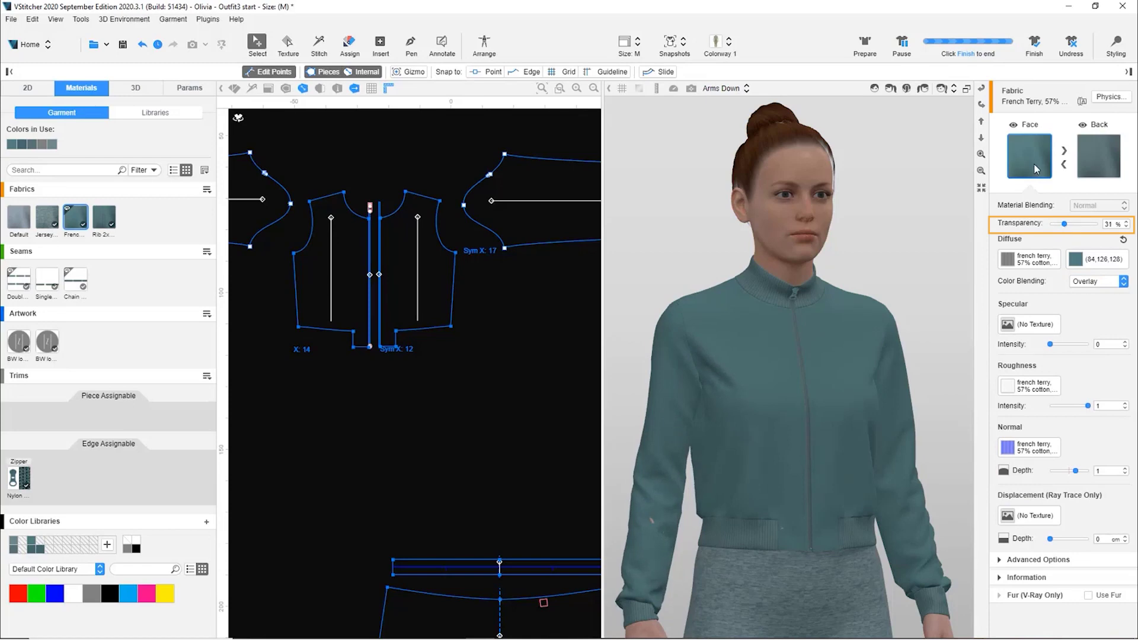
pyautogui.click(1032, 45)
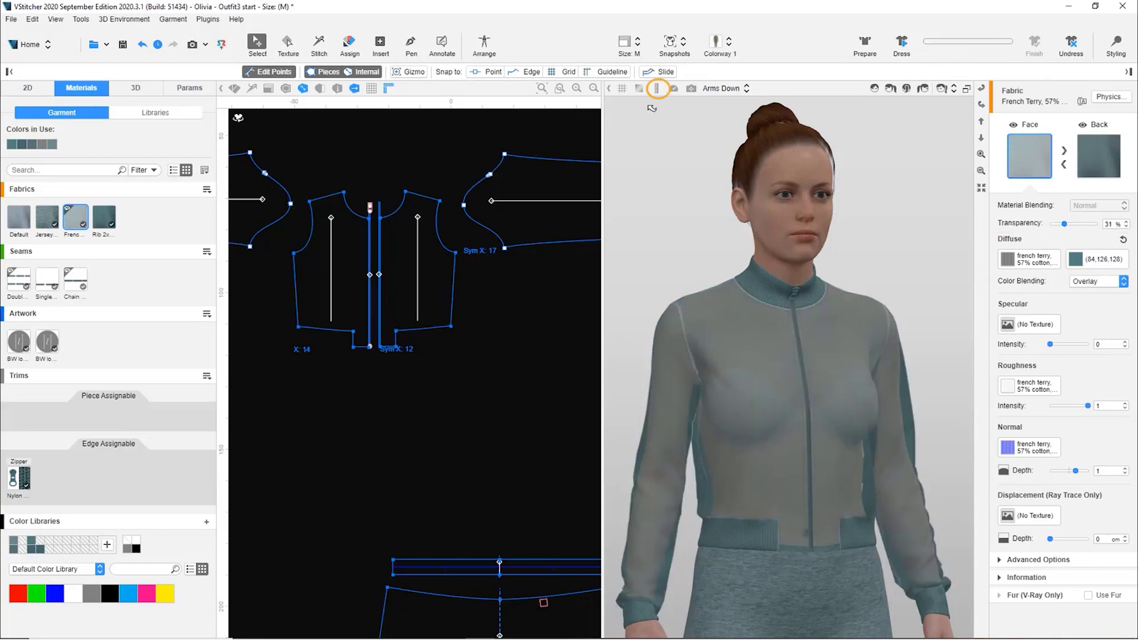
# Step: Display the Bust measurement line on the avatar from the 3D measurements
pyautogui.click(657, 90)
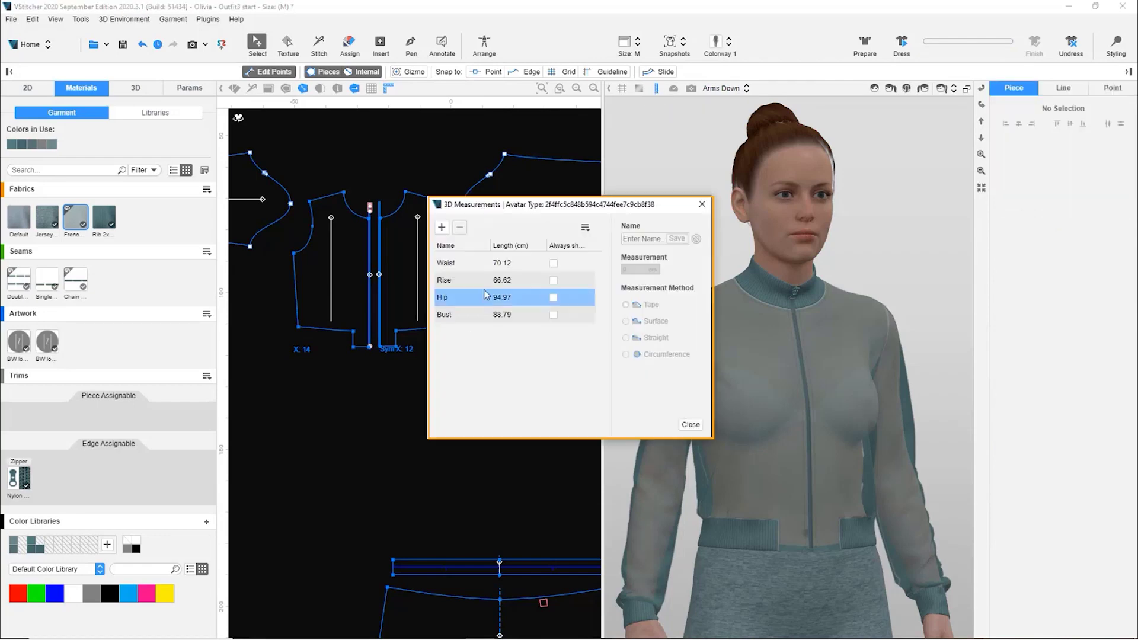
pyautogui.click(691, 426)
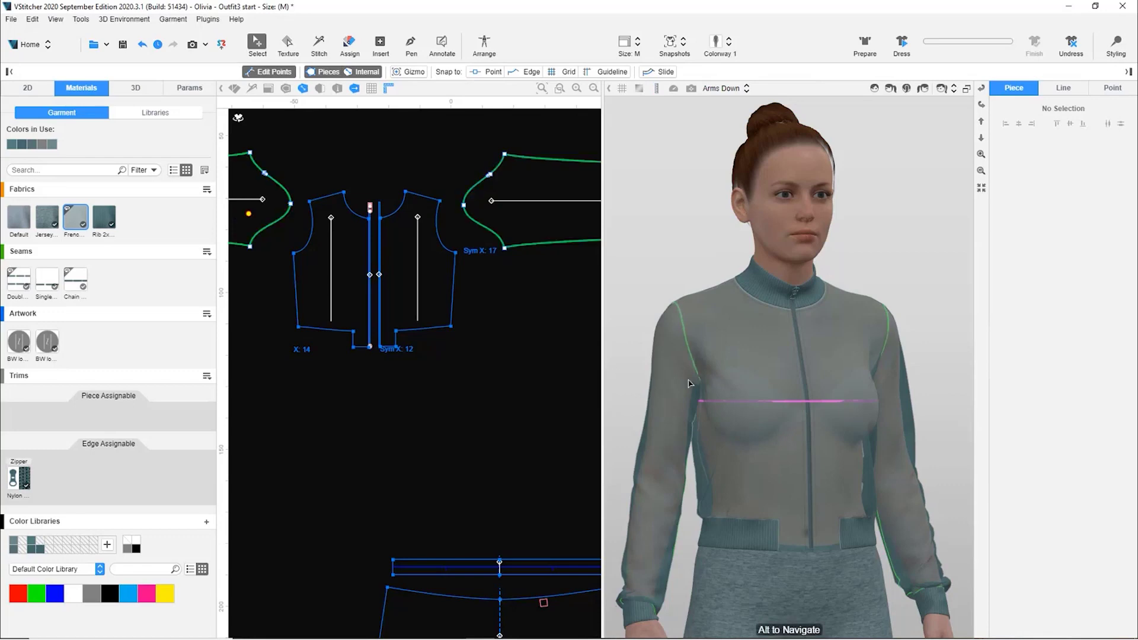
# Step: Try the plain, hairless mannequin appearance on the avatar and restore its realistic look
pyautogui.click(124, 19)
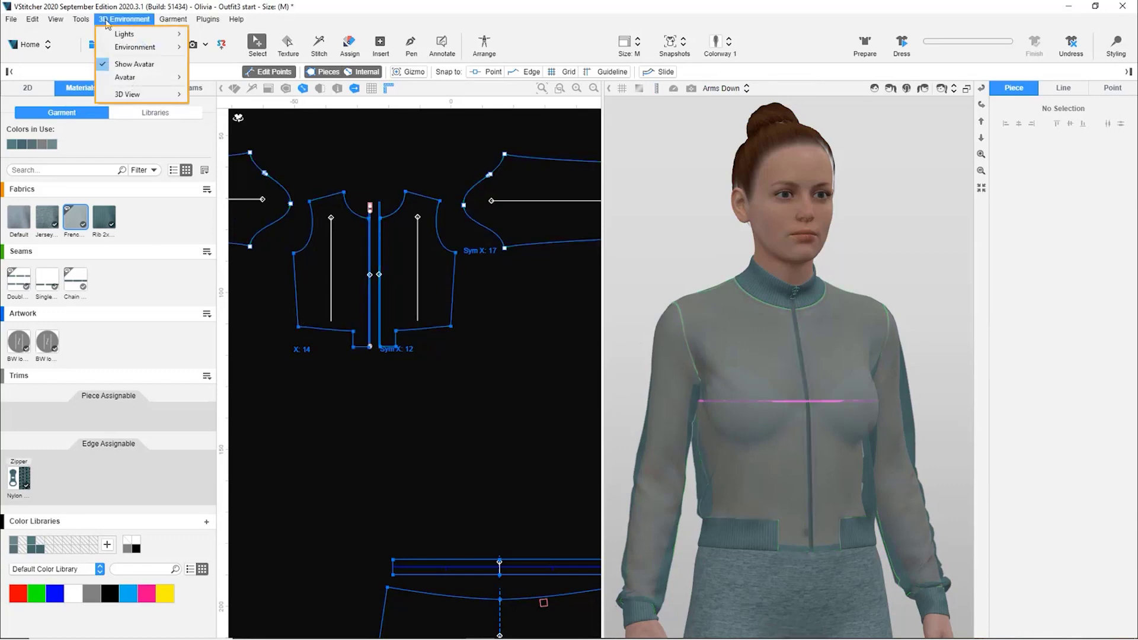
pyautogui.moveTo(148, 80)
pyautogui.moveTo(237, 75)
pyautogui.click(307, 144)
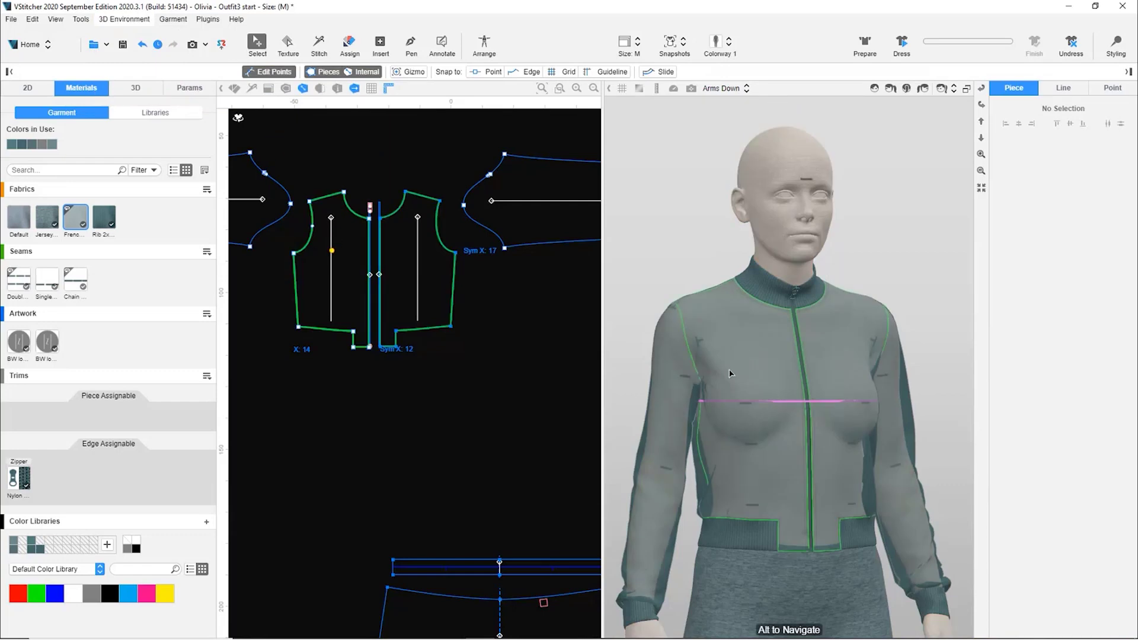
pyautogui.click(124, 19)
pyautogui.moveTo(148, 80)
pyautogui.moveTo(237, 77)
pyautogui.click(299, 82)
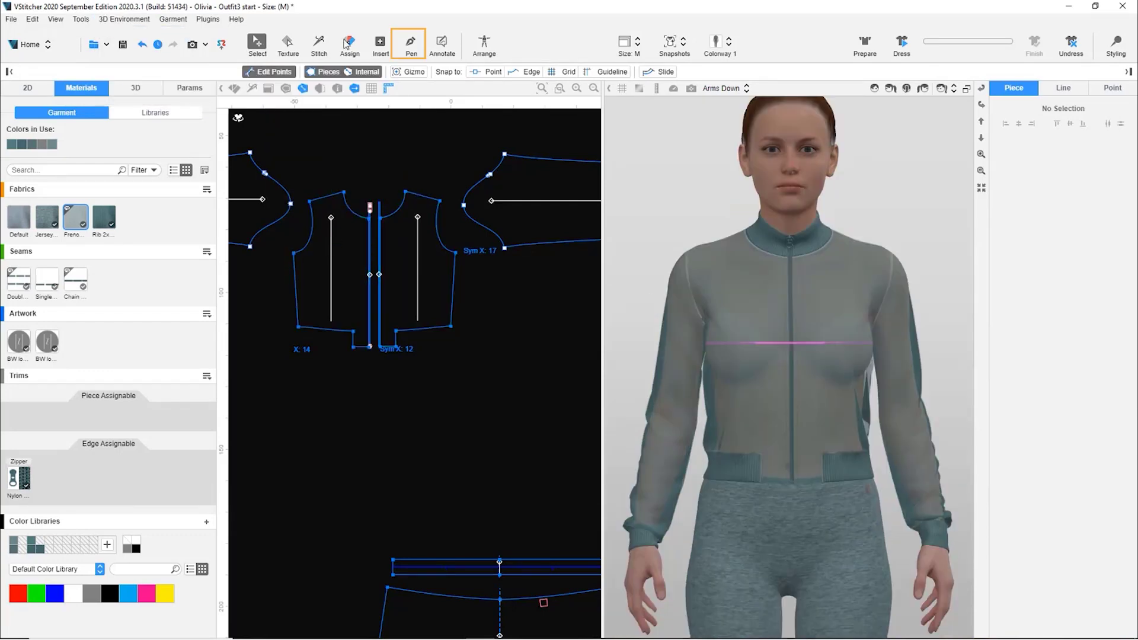
# Step: Draw an internal line with the Pen tool on the jacket front along the bust measurement line, first segment about 7.4 cm
pyautogui.click(411, 47)
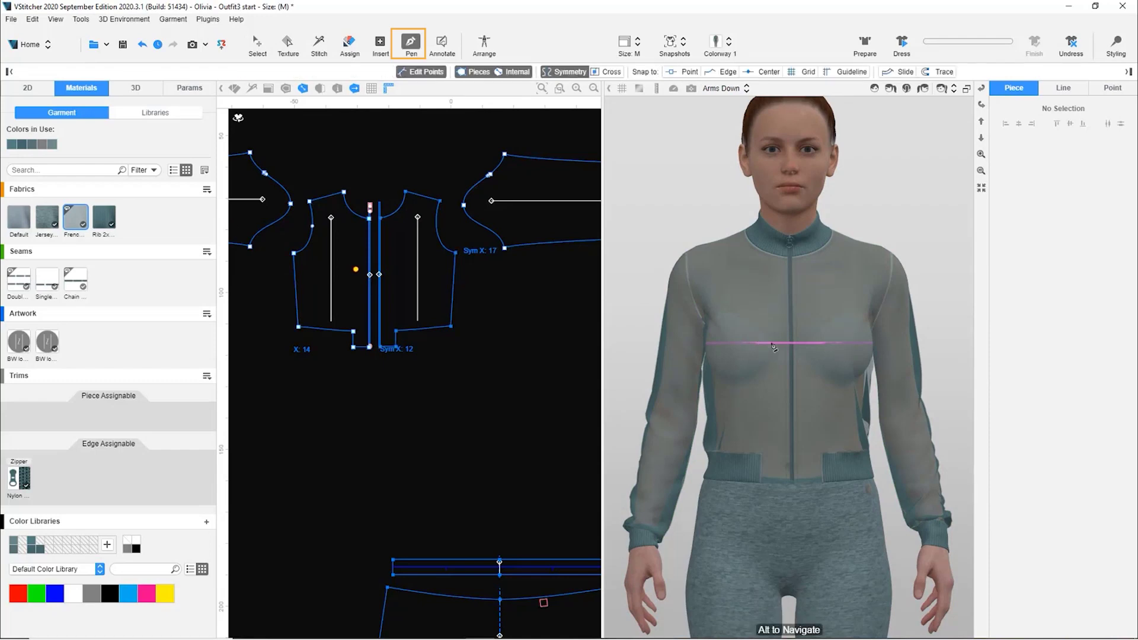
pyautogui.click(773, 346)
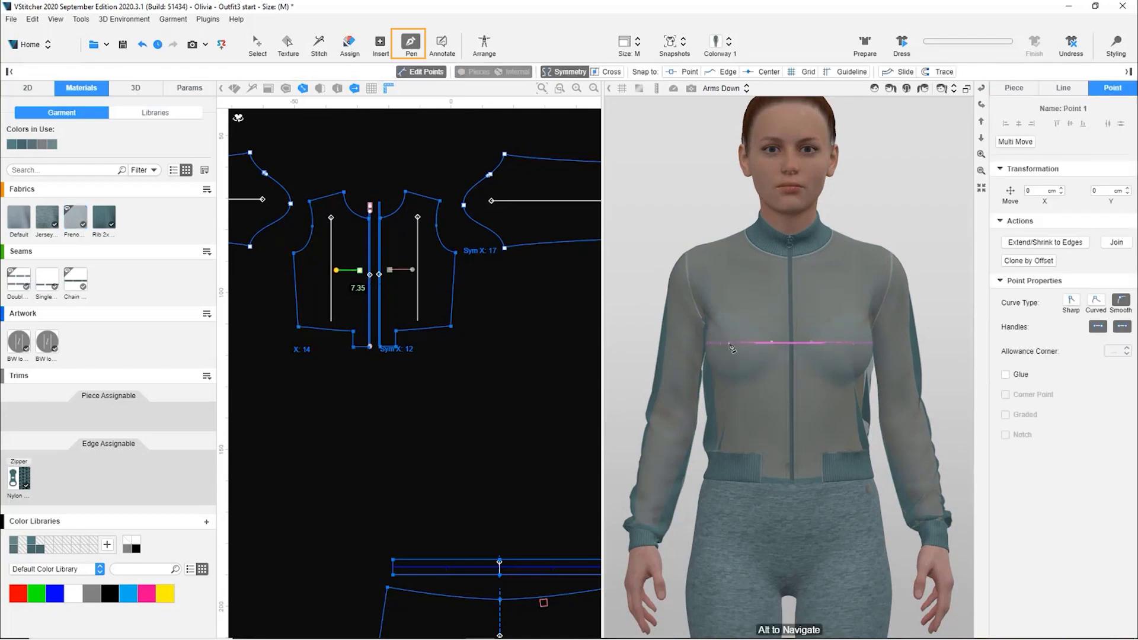
pyautogui.click(731, 348)
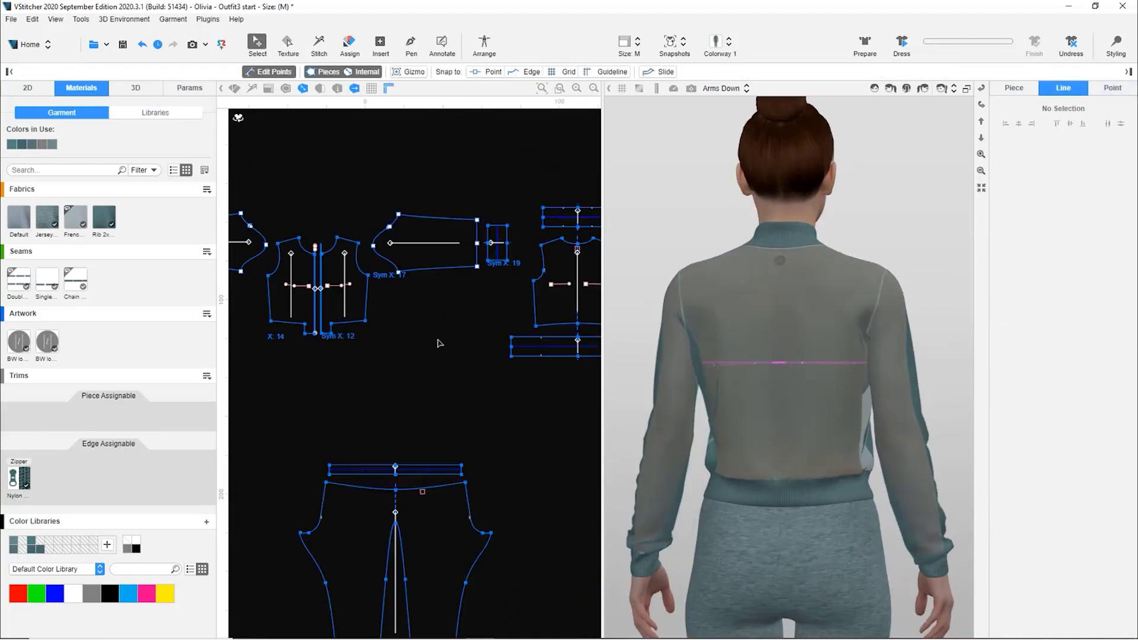
# Step: Enable Multi Move with the outer shoulder point of the jacket's back piece selected
pyautogui.moveTo(439, 343); pyautogui.dragTo(370, 390, button='middle')
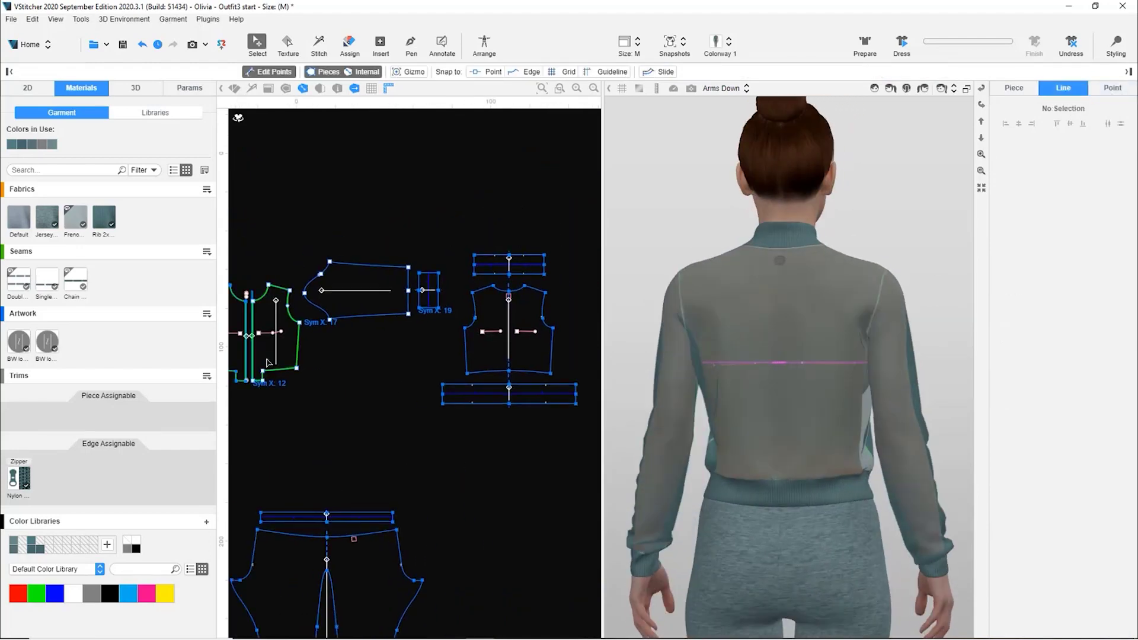
pyautogui.moveTo(268, 363); pyautogui.dragTo(520, 365)
pyautogui.scroll(5, 540, 358)
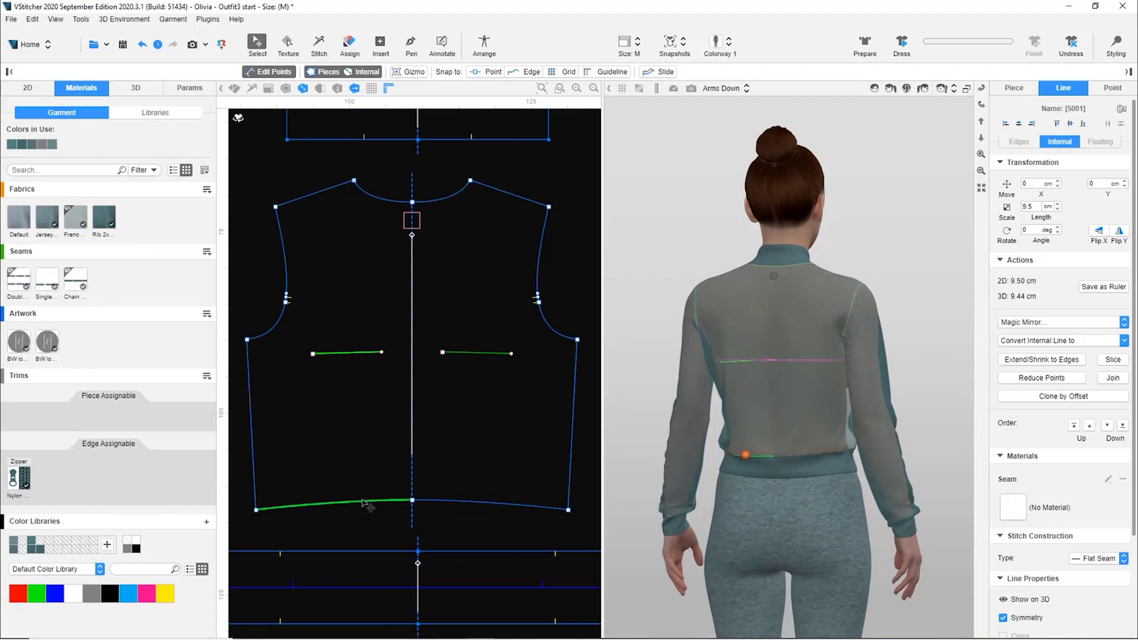
pyautogui.scroll(3, 322, 163)
pyautogui.click(256, 226)
pyautogui.click(1012, 144)
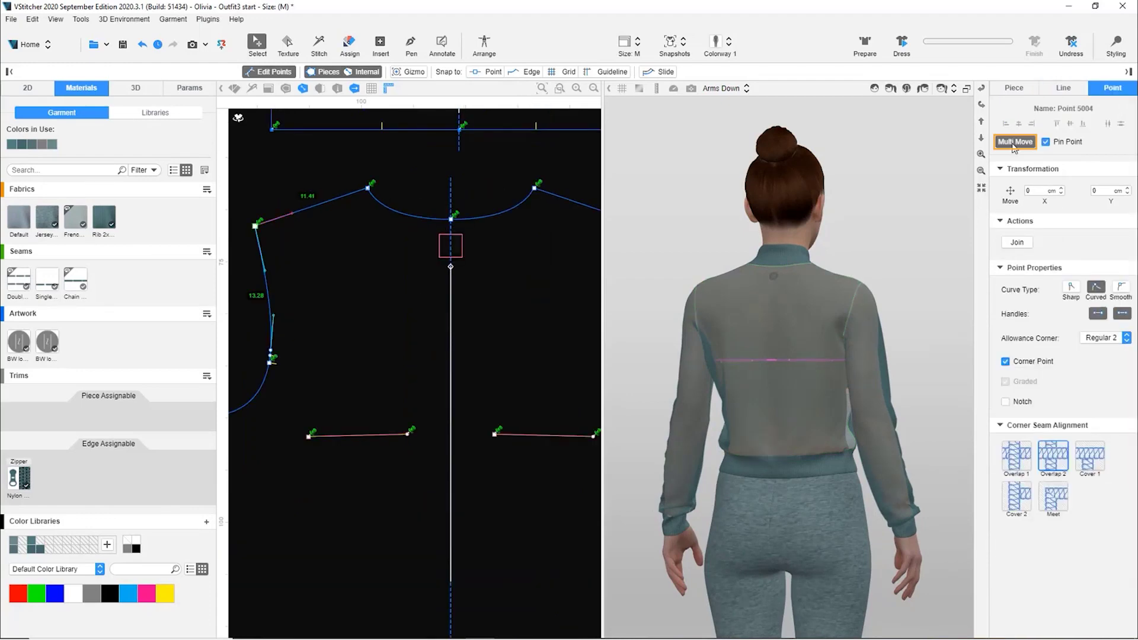
# Step: Lower the centre back neckline point vertically with Multi Move, keeping the outer shoulder point pinned
pyautogui.click(483, 250)
pyautogui.click(1101, 191)
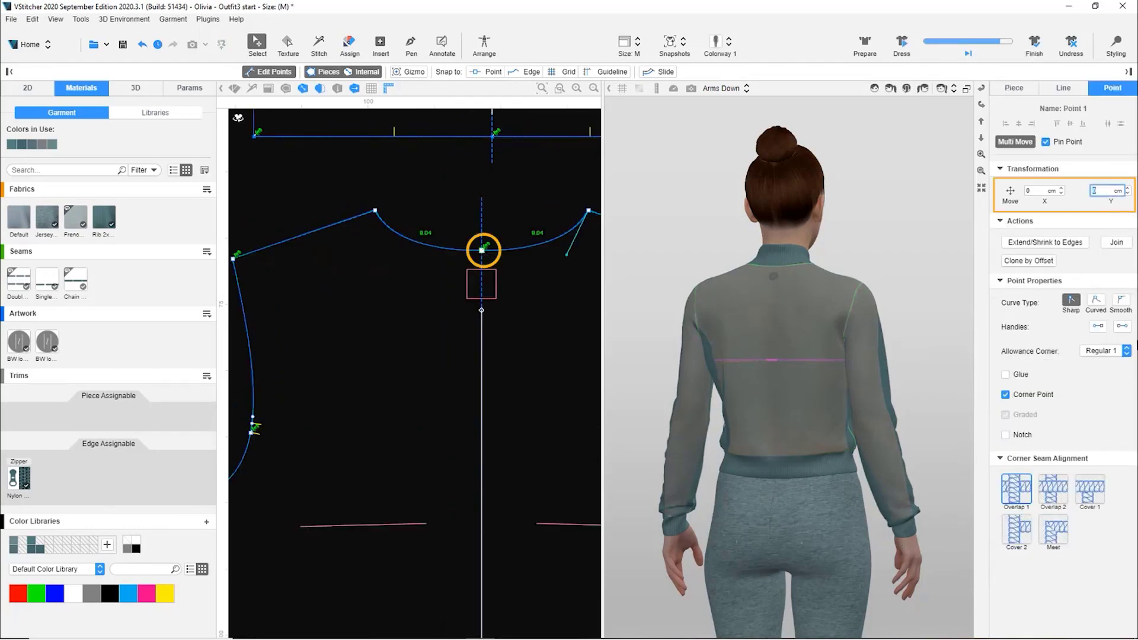
pyautogui.press('Return')
pyautogui.click(901, 46)
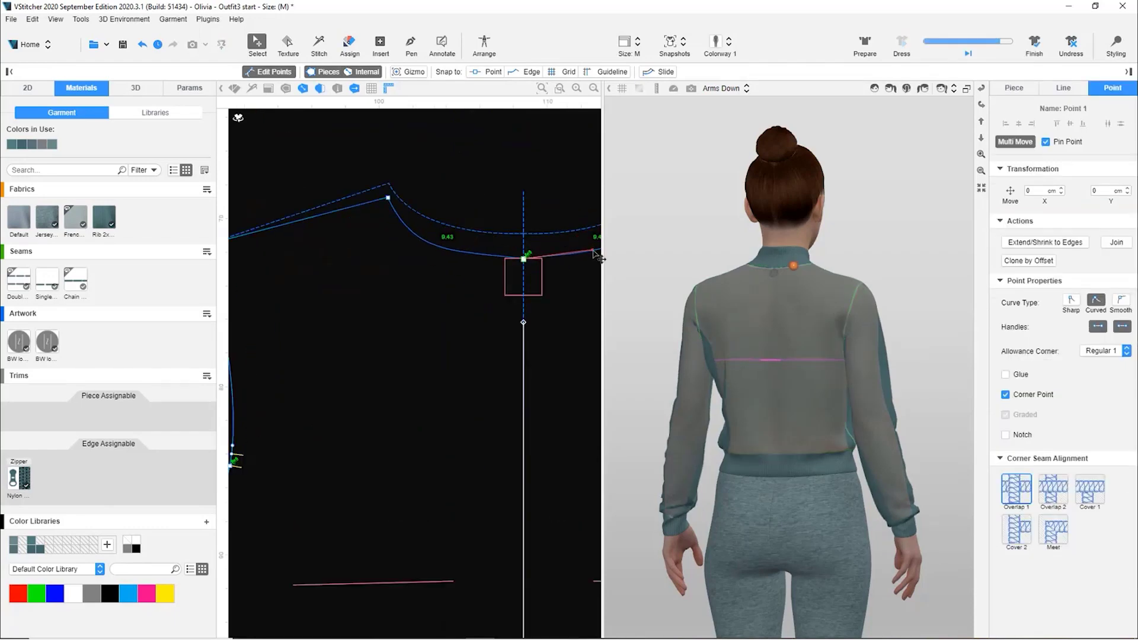
# Step: Smooth the back neckline's curve at its centre point and simulate the jacket again to check the fit
pyautogui.moveTo(593, 251); pyautogui.dragTo(585, 257)
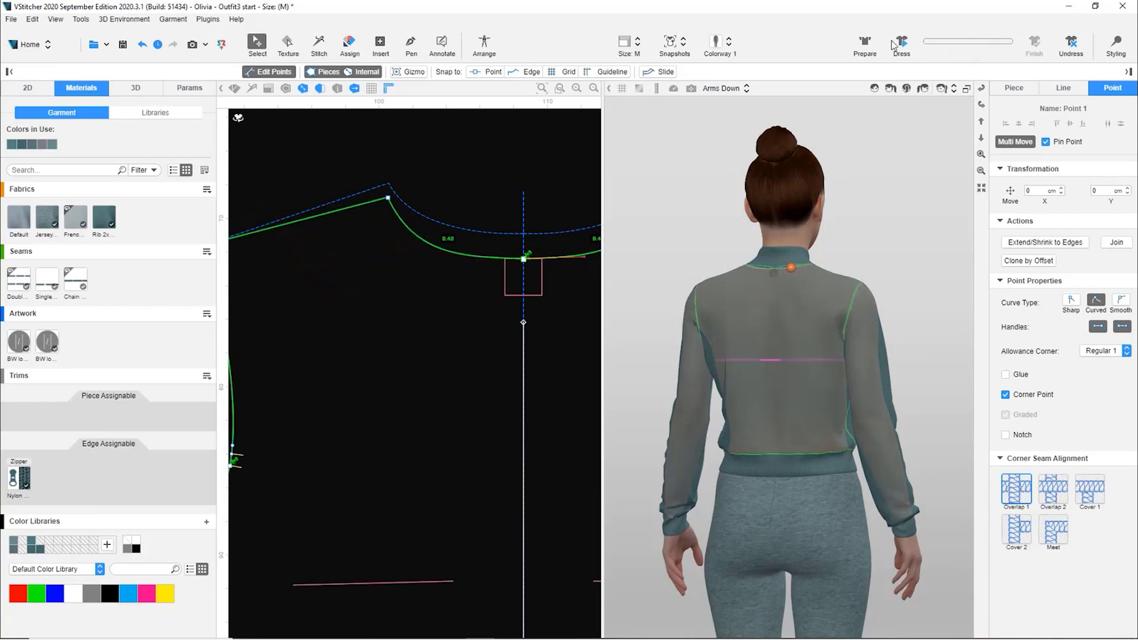
pyautogui.click(893, 45)
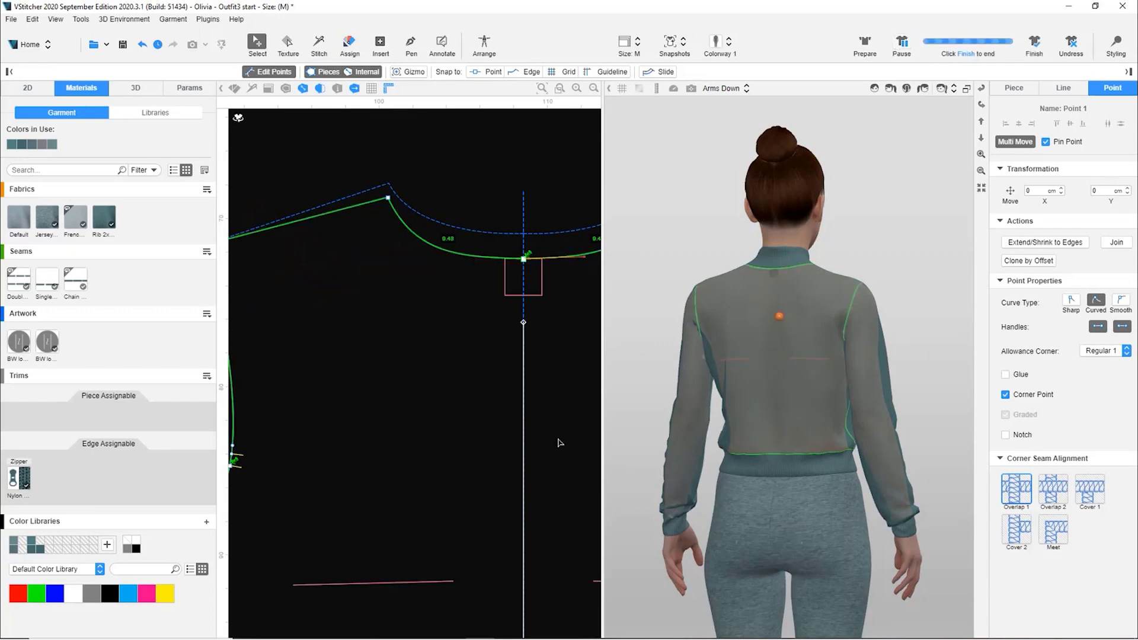
pyautogui.press('4')
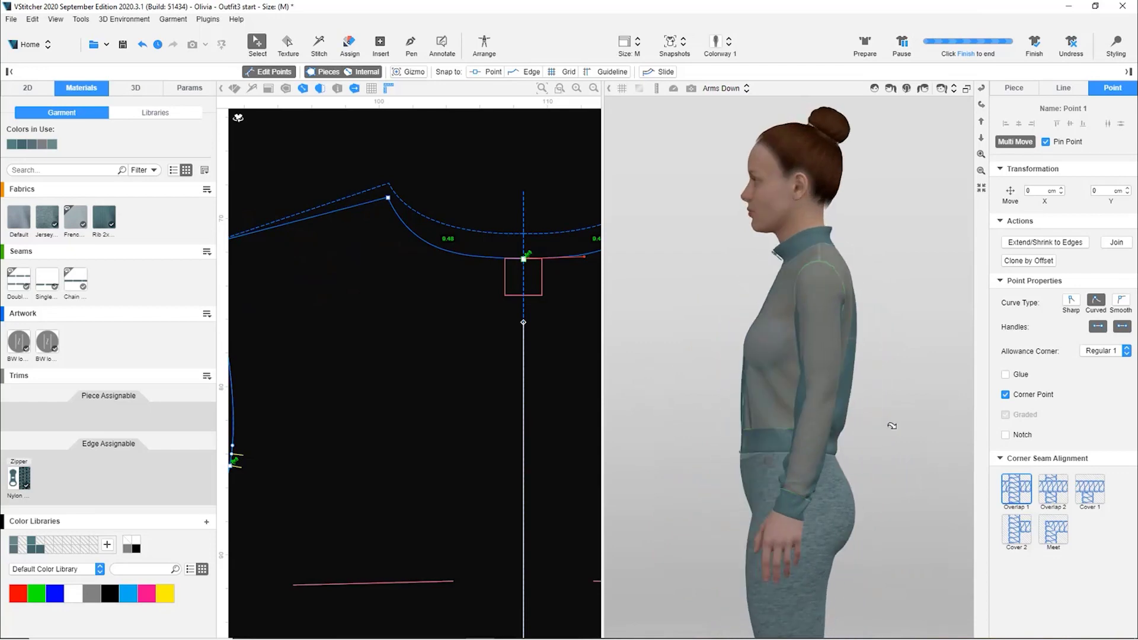
pyautogui.click(901, 415)
pyautogui.click(698, 350)
pyautogui.click(698, 351)
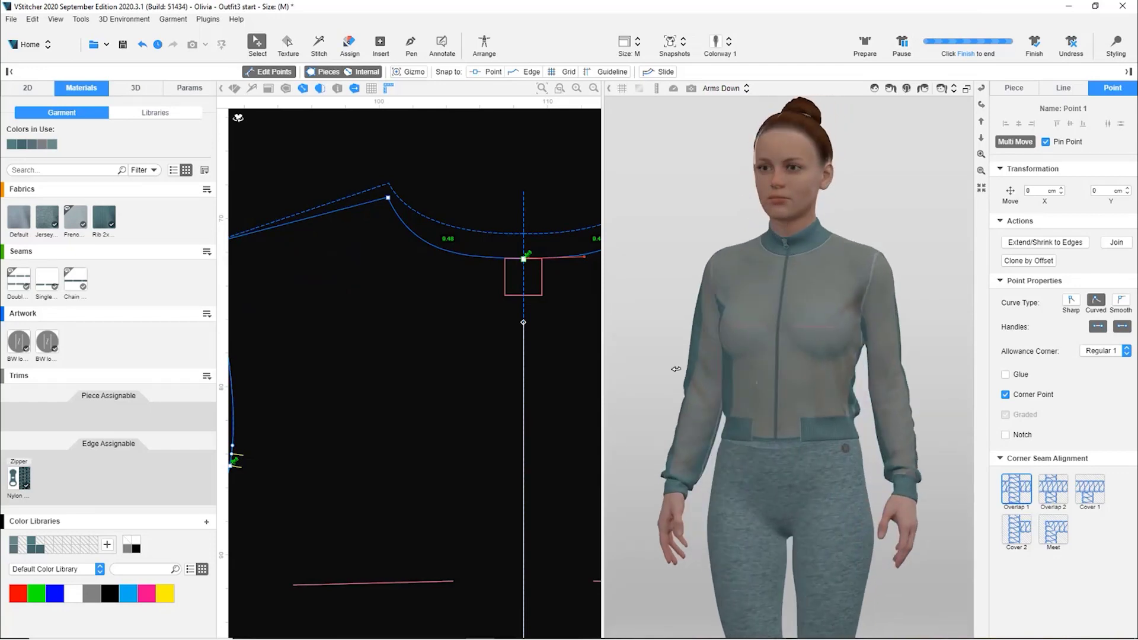
pyautogui.scroll(-3, 432, 343)
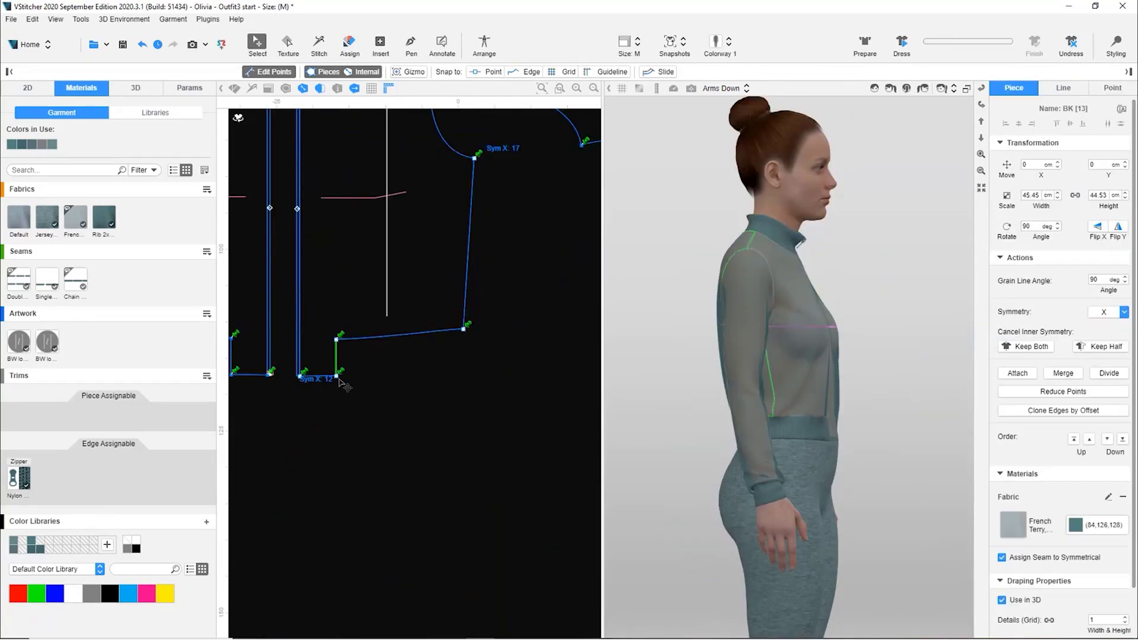
# Step: Lower the jacket front's hem and bottom edge by about 1 cm with Multi Move and simulate the jacket
pyautogui.click(338, 377)
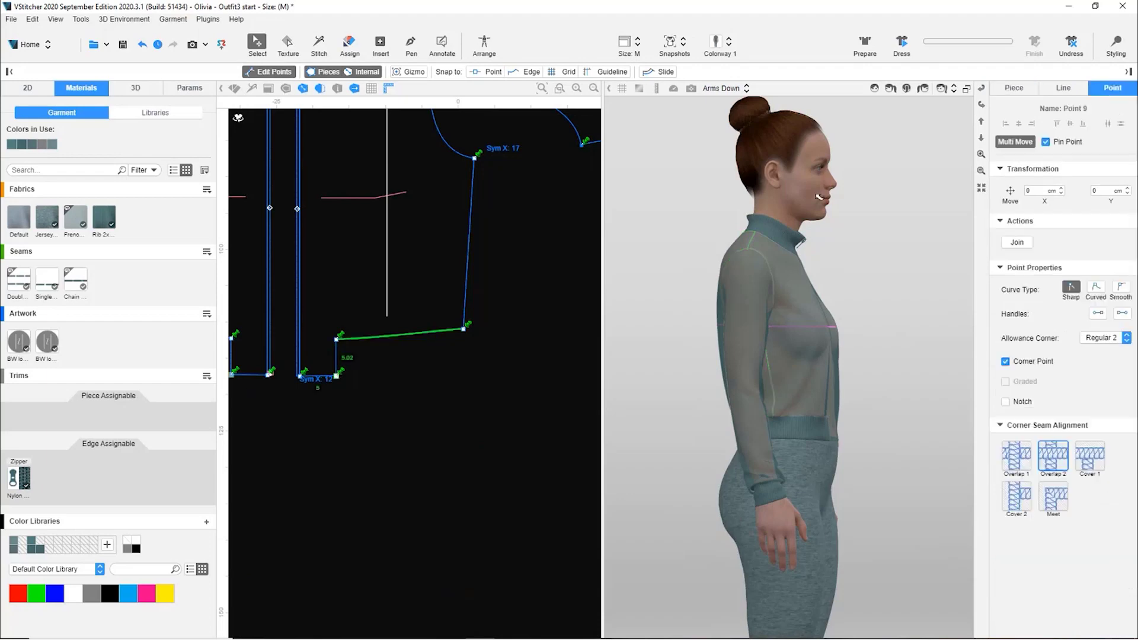
pyautogui.click(363, 402)
pyautogui.click(317, 377)
pyautogui.click(361, 340)
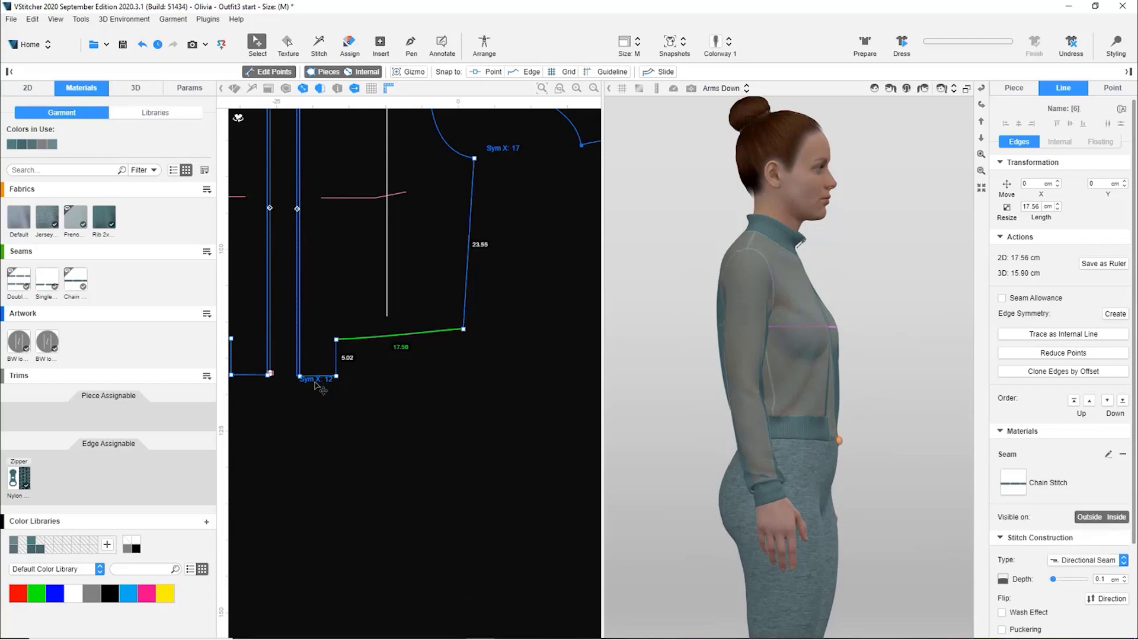
pyautogui.moveTo(314, 378); pyautogui.dragTo(315, 384)
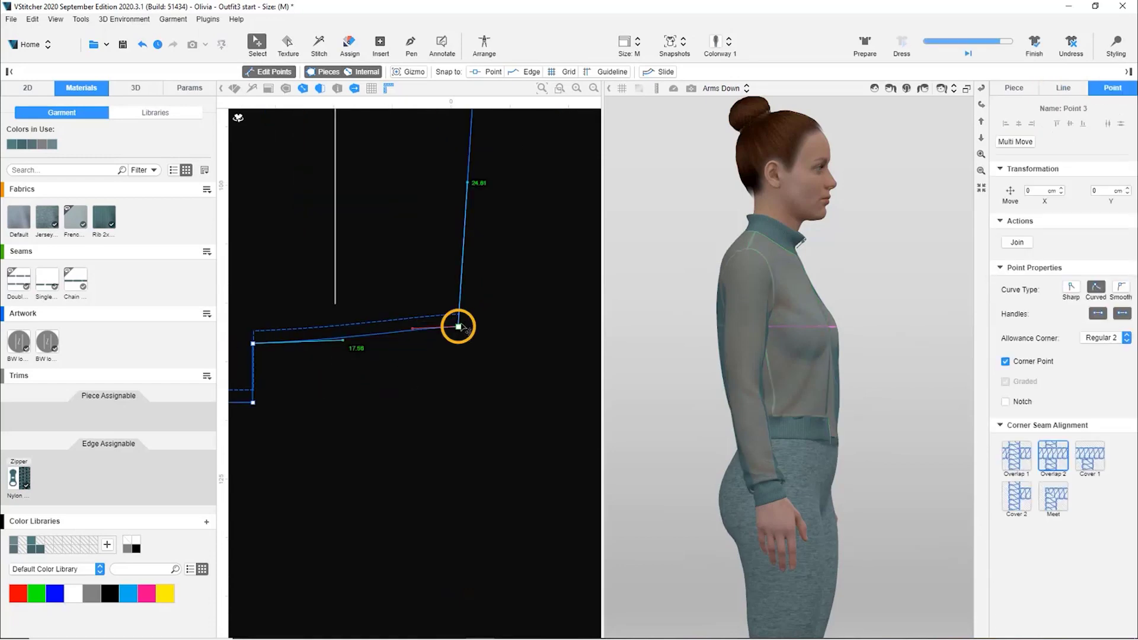
# Step: Raise the front piece's side seam hem point by about 0.96 cm and check the newly simulated jacket from the front
pyautogui.moveTo(460, 327); pyautogui.dragTo(461, 316)
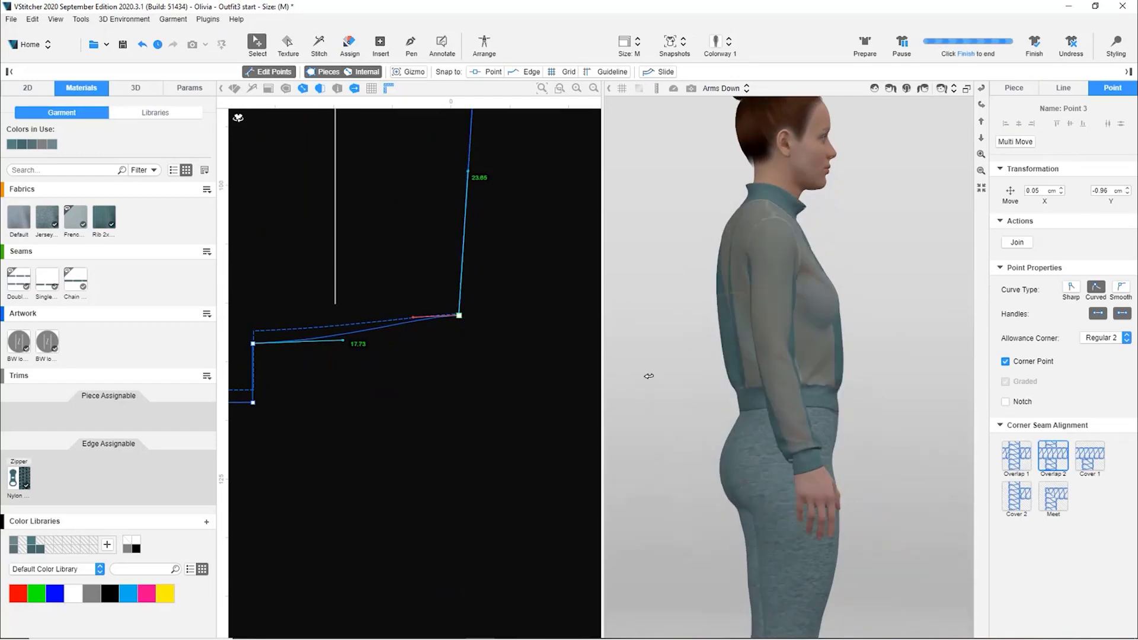
pyautogui.moveTo(648, 376); pyautogui.dragTo(648, 376)
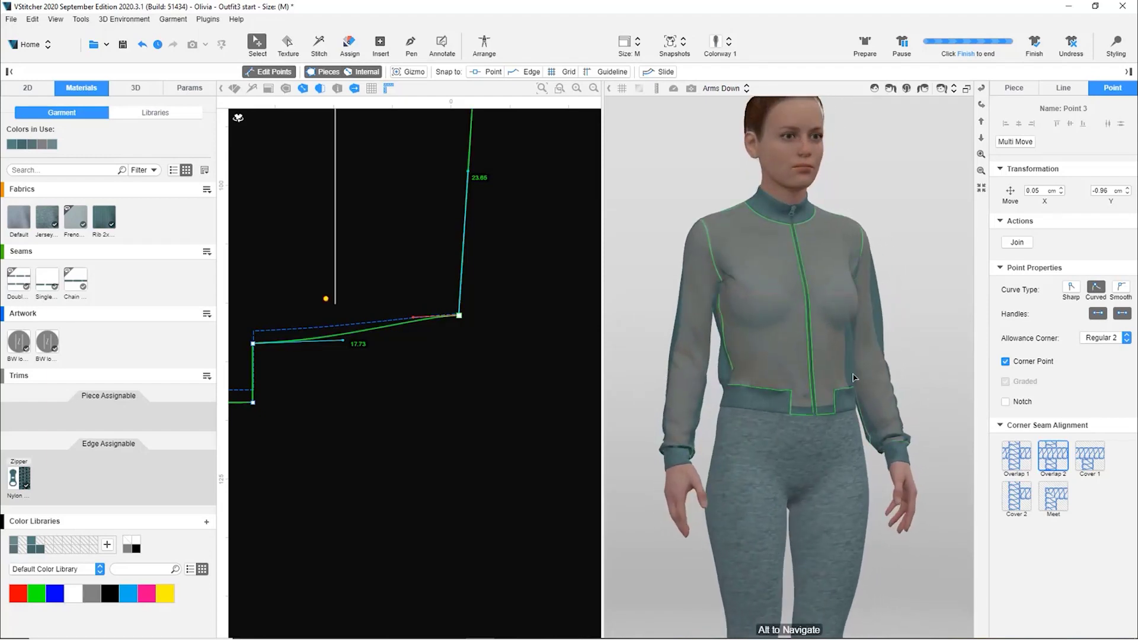
pyautogui.scroll(3, 853, 378)
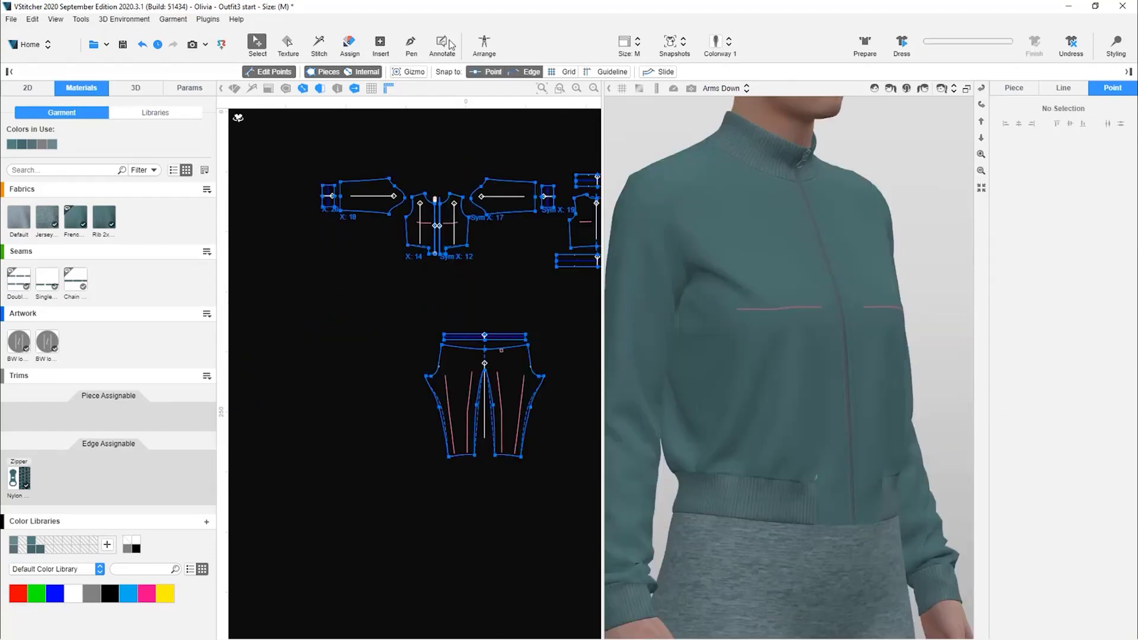
# Step: Mark the excess fabric area near the front of the sleeve cap with a short Pen line on the 3D jacket
pyautogui.click(411, 43)
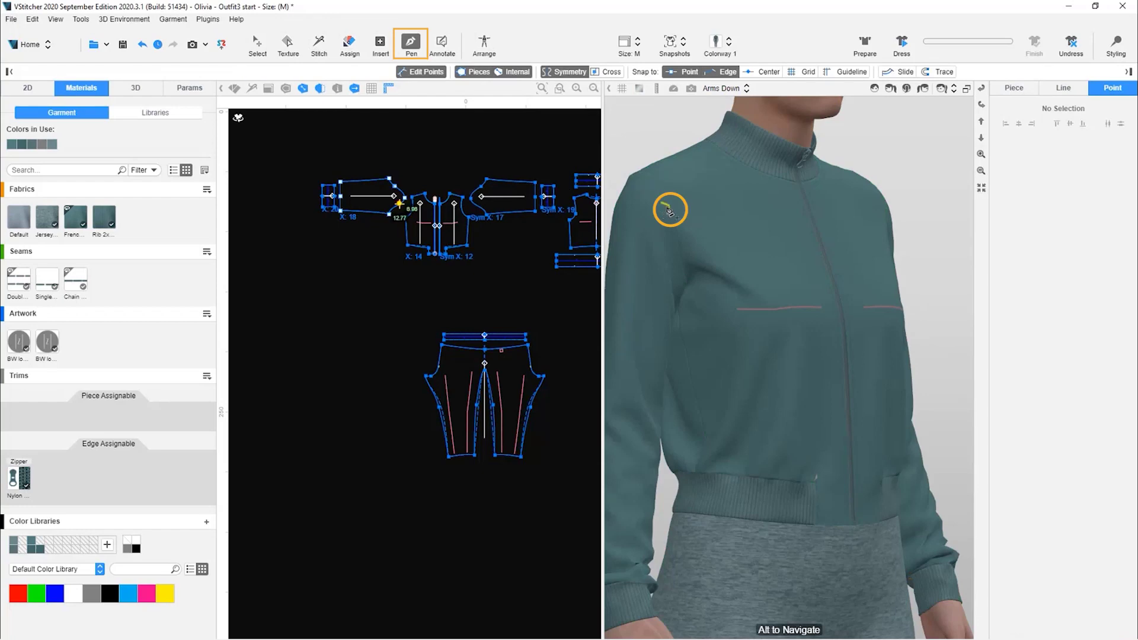
pyautogui.scroll(5, 294, 219)
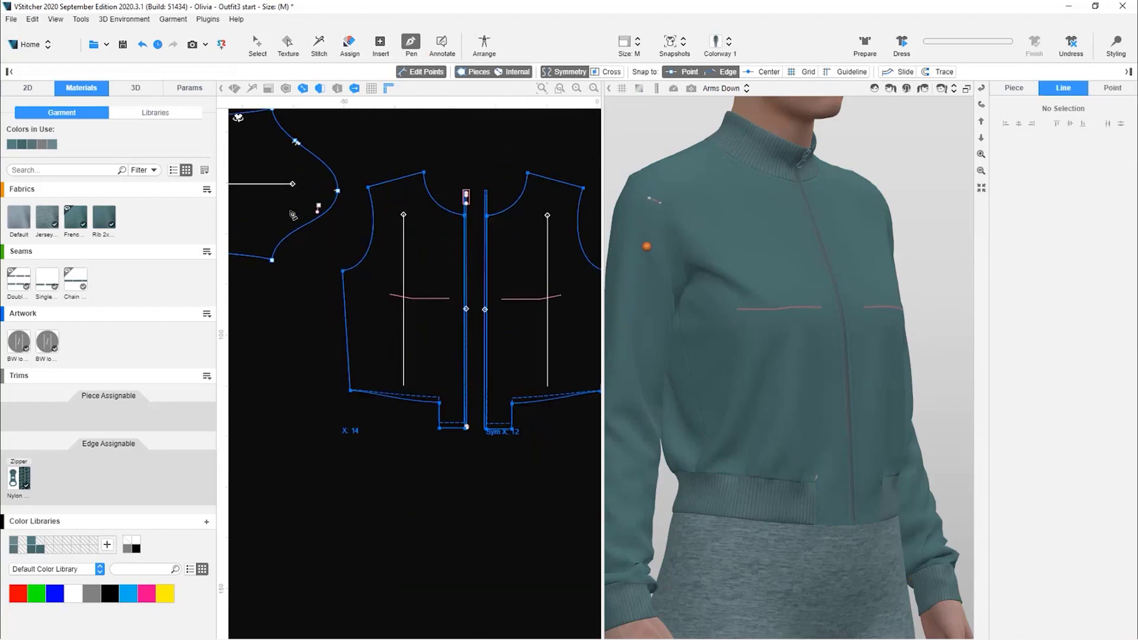
pyautogui.press('Escape')
# Step: Reshape the sleeve cap curve beside the marked line by adjusting its curve handles, and simulate the jacket
pyautogui.click(359, 184)
pyautogui.moveTo(357, 233); pyautogui.dragTo(358, 246)
pyautogui.moveTo(275, 231); pyautogui.dragTo(273, 228)
pyautogui.click(902, 42)
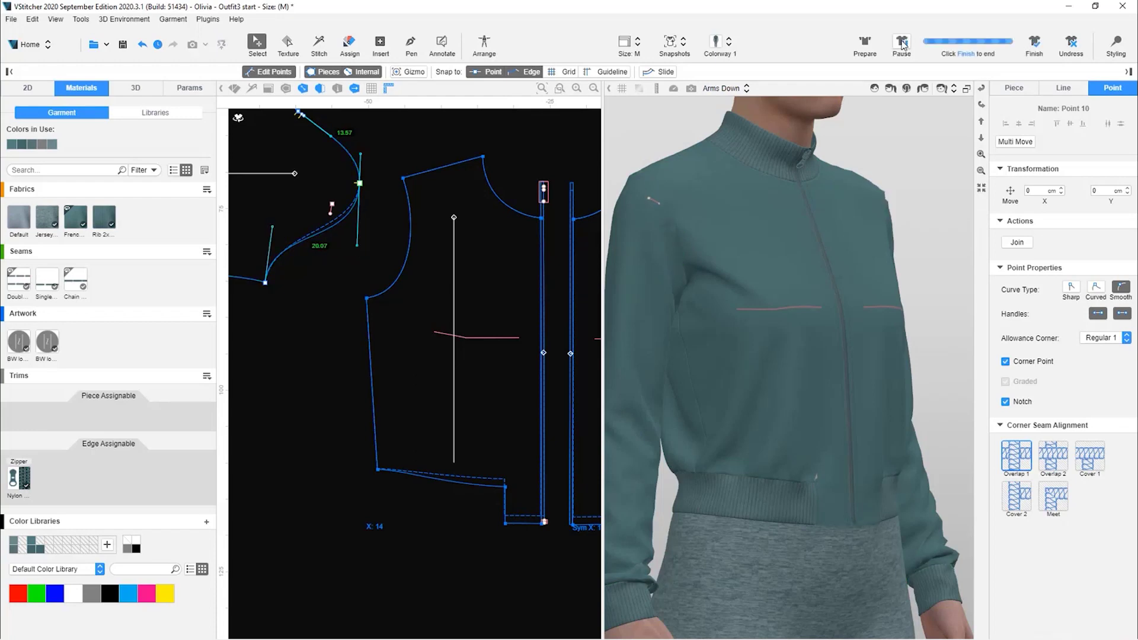
pyautogui.click(902, 42)
# Step: Display the pressure map and examine the jacket's pressure around the shoulders, bust and hem
pyautogui.click(639, 89)
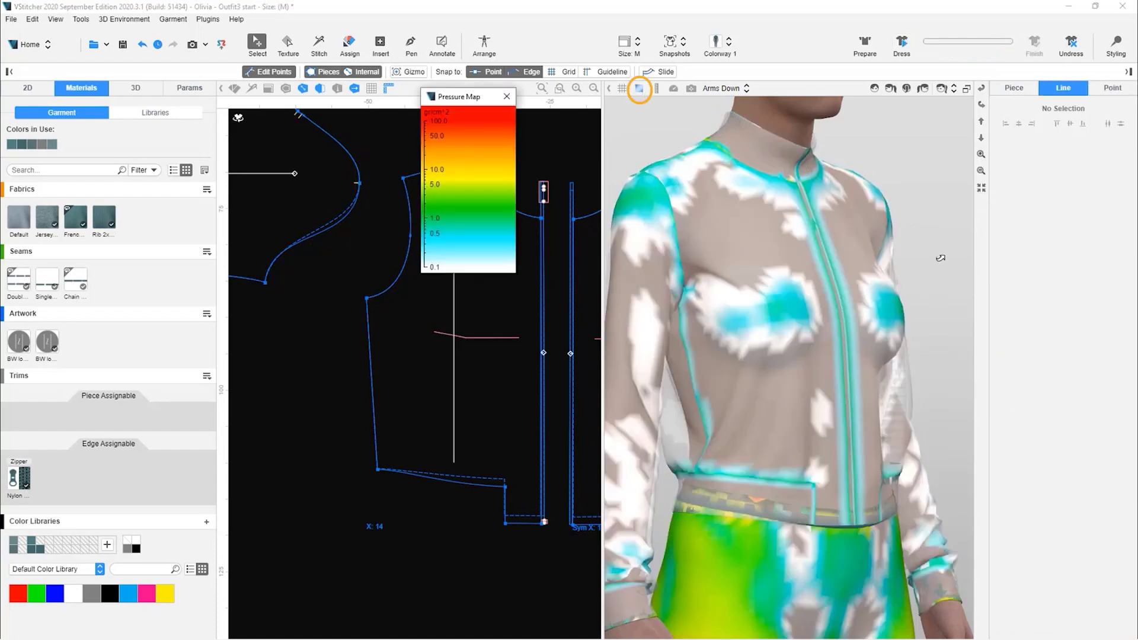
pyautogui.moveTo(941, 259); pyautogui.dragTo(676, 201)
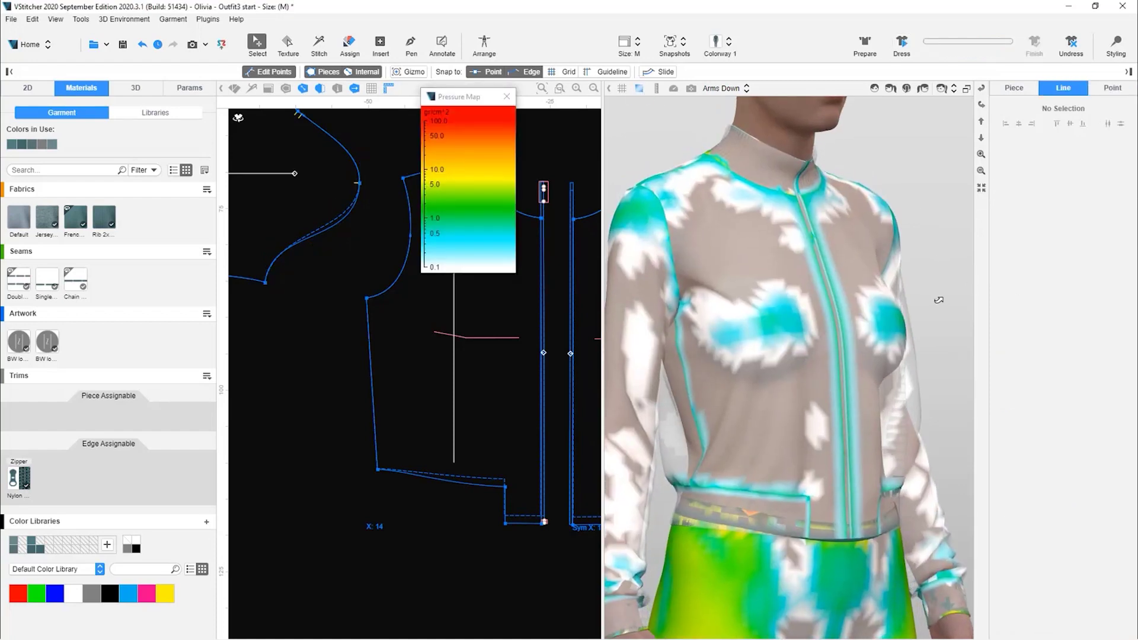
pyautogui.moveTo(937, 300); pyautogui.dragTo(812, 243)
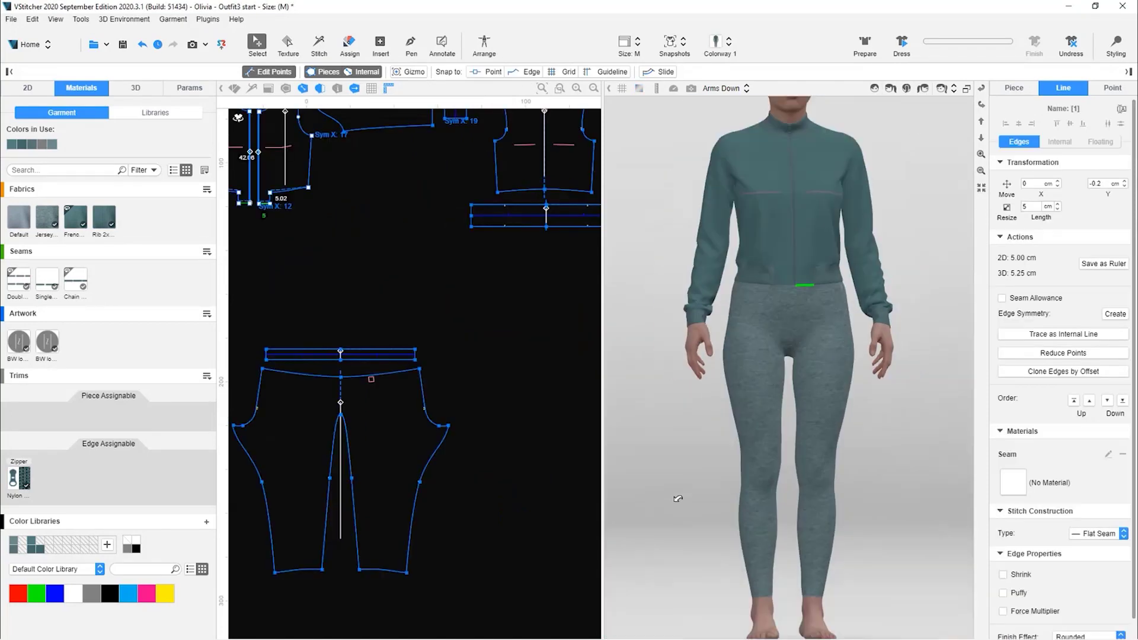
# Step: Examine the fit of the pants on the avatar with the tension map and the pressure map
pyautogui.moveTo(678, 498); pyautogui.dragTo(640, 358)
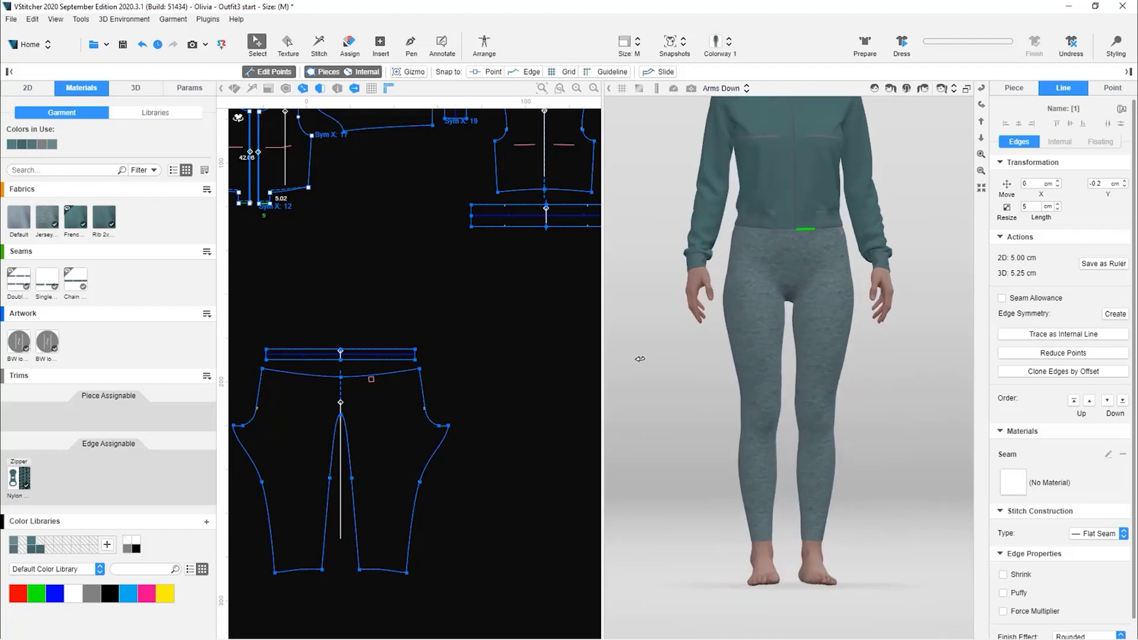
pyautogui.click(621, 88)
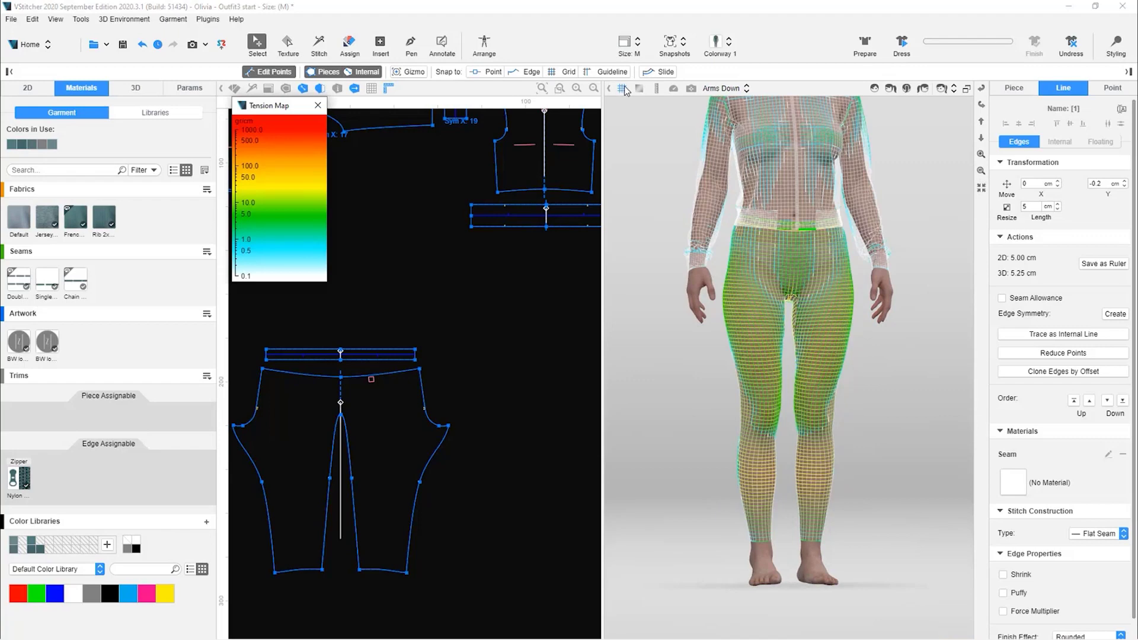
pyautogui.scroll(2, 866, 327)
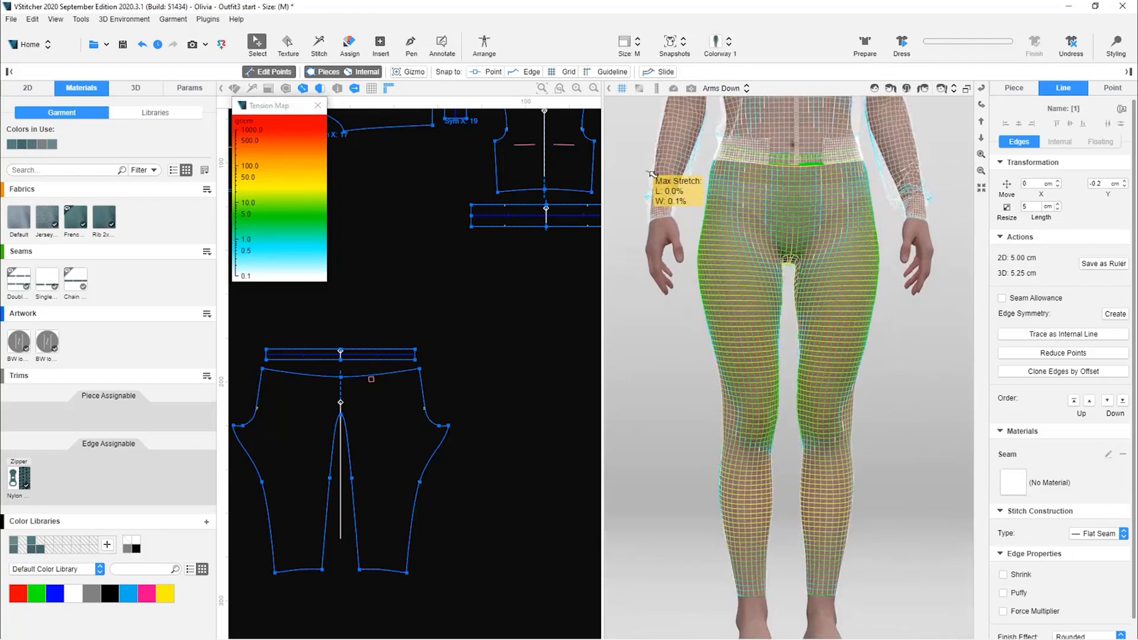
pyautogui.click(638, 88)
pyautogui.moveTo(898, 370); pyautogui.dragTo(944, 358)
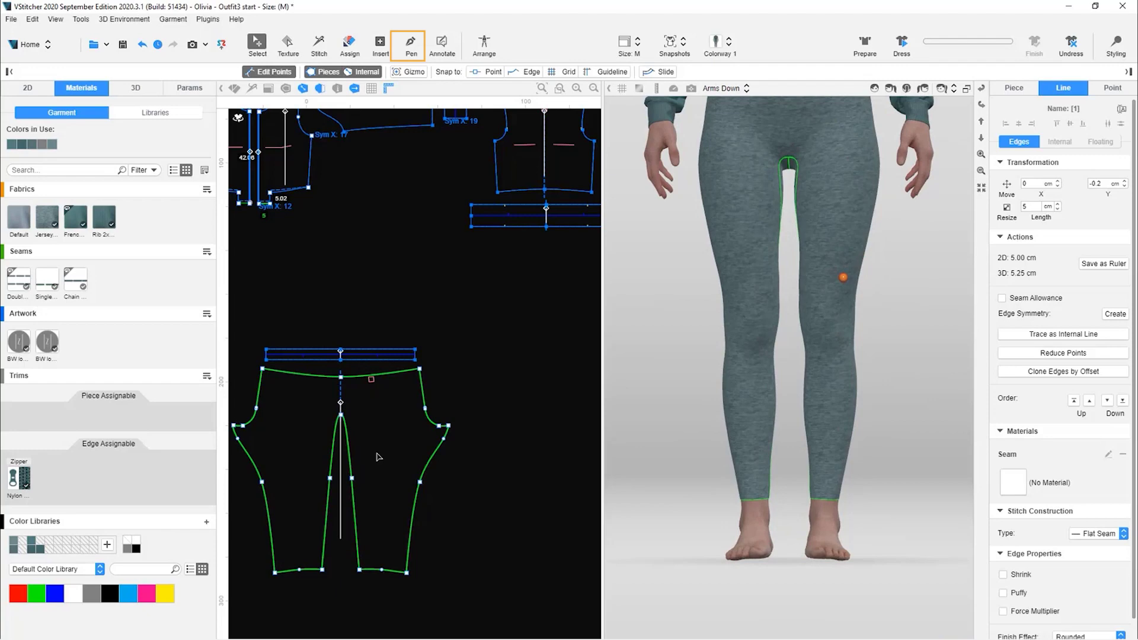
# Step: Draw an internal line with the Pen tool down the centre of the pants' front leg, from upper thigh through the knee to the hem
pyautogui.click(411, 44)
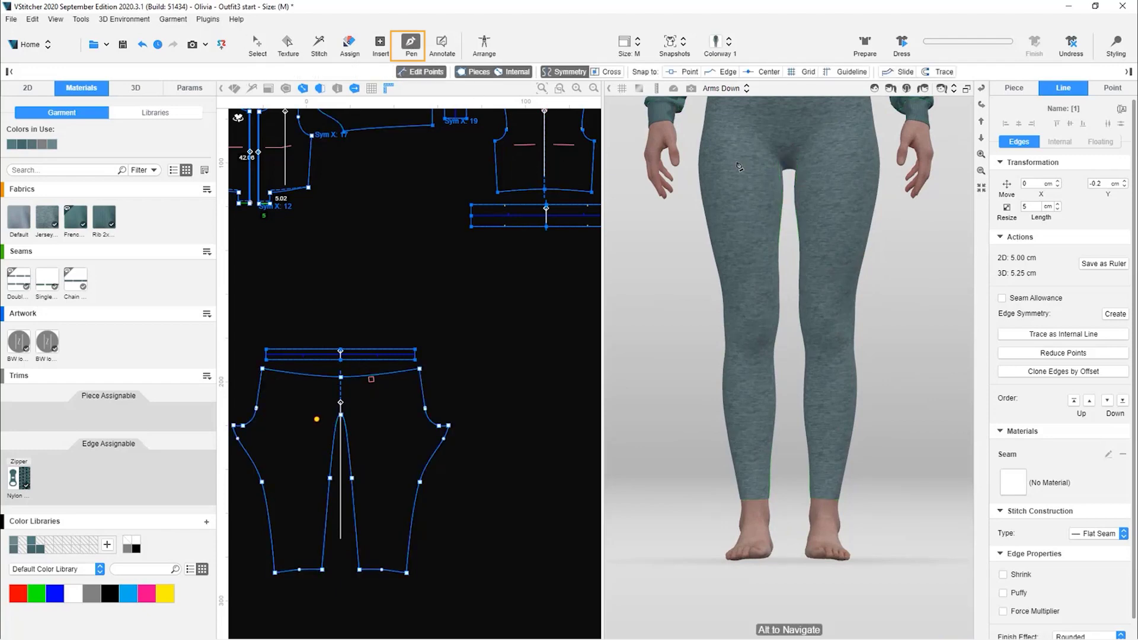
pyautogui.click(738, 167)
pyautogui.click(753, 329)
pyautogui.click(759, 484)
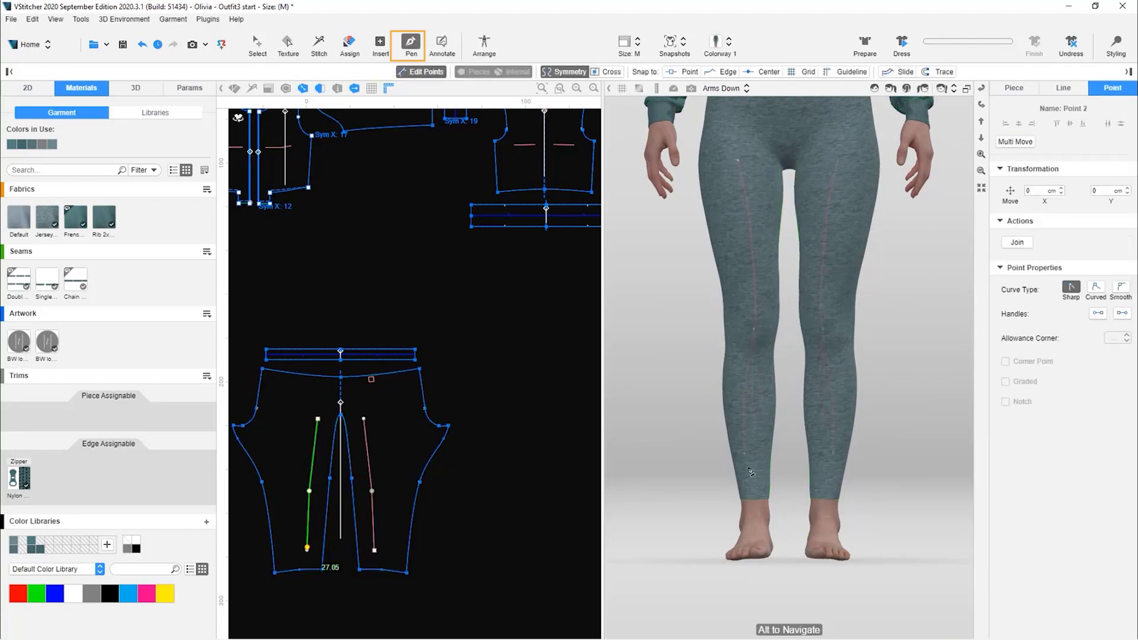
pyautogui.click(751, 490)
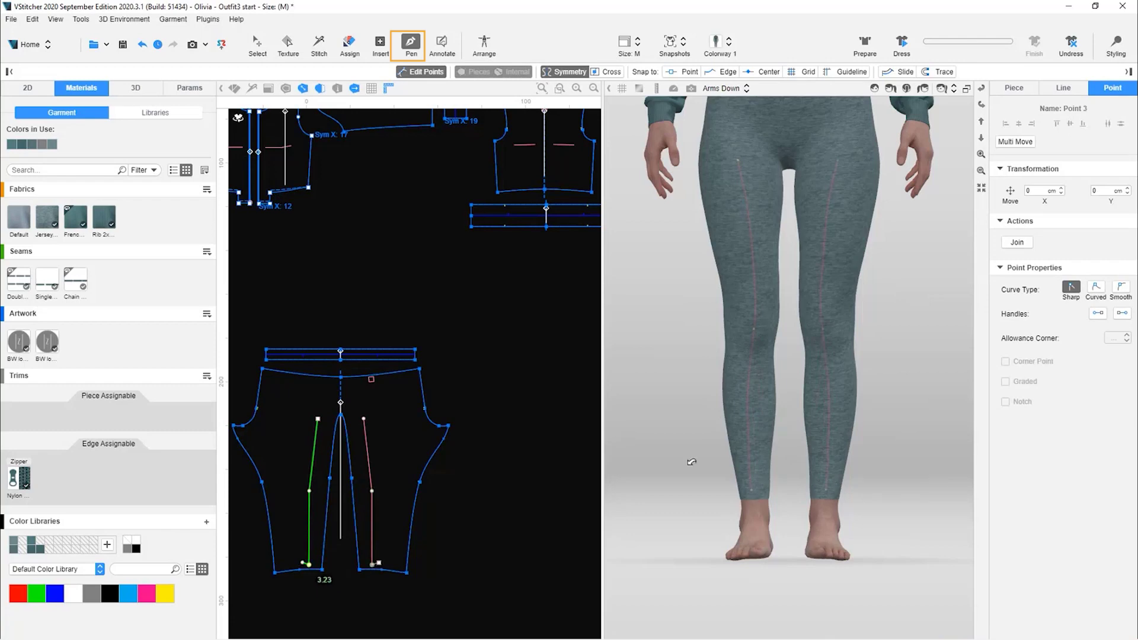
# Step: Draw a Pen line down the centre of the pants' back leg through the knee, with segments of about 33.9 and 30.8 cm
pyautogui.keyDown('alt'); pyautogui.moveTo(692, 461); pyautogui.dragTo(613, 308); pyautogui.keyUp('alt')
pyautogui.click(833, 153)
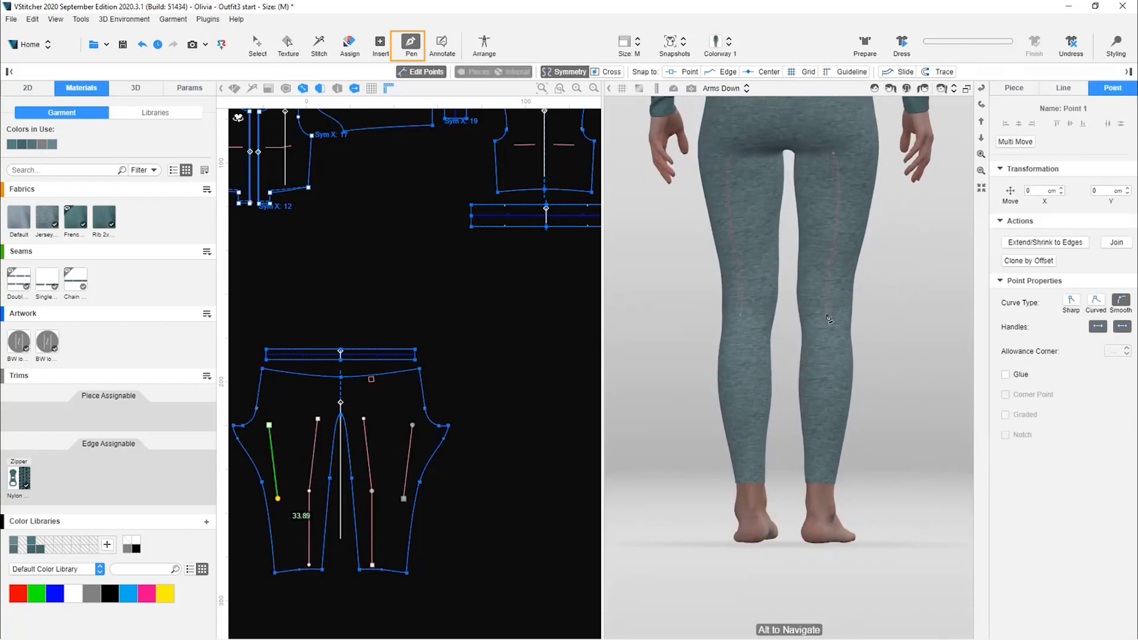
pyautogui.click(829, 319)
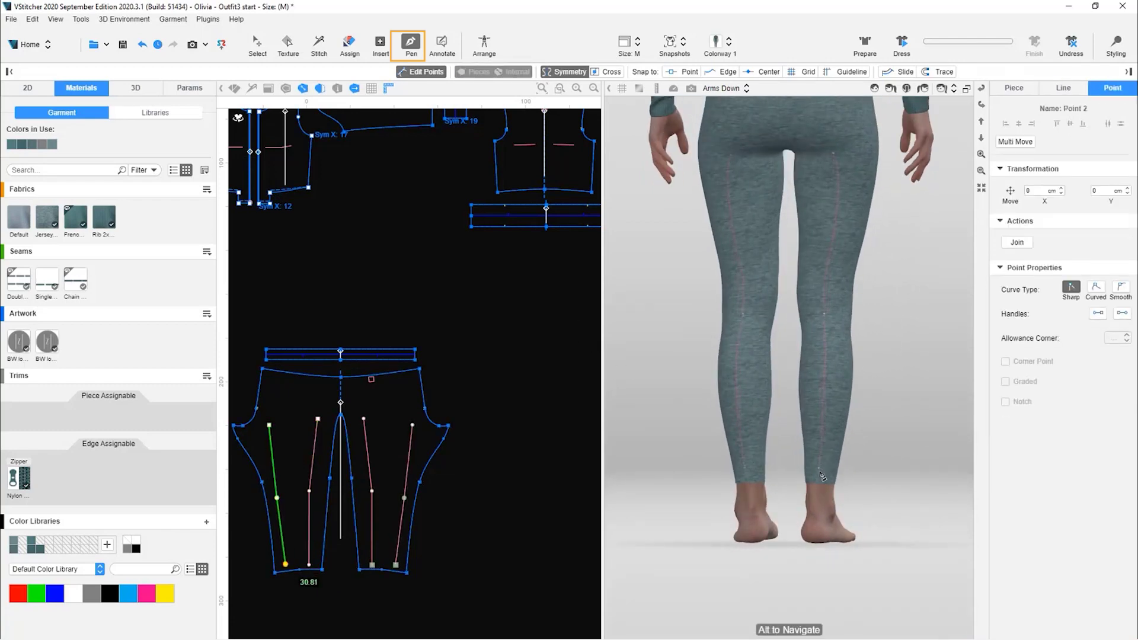
# Step: Measure the distance from the front leg line's knee point to the front inseam, with snapping to points and edges enabled
pyautogui.click(380, 45)
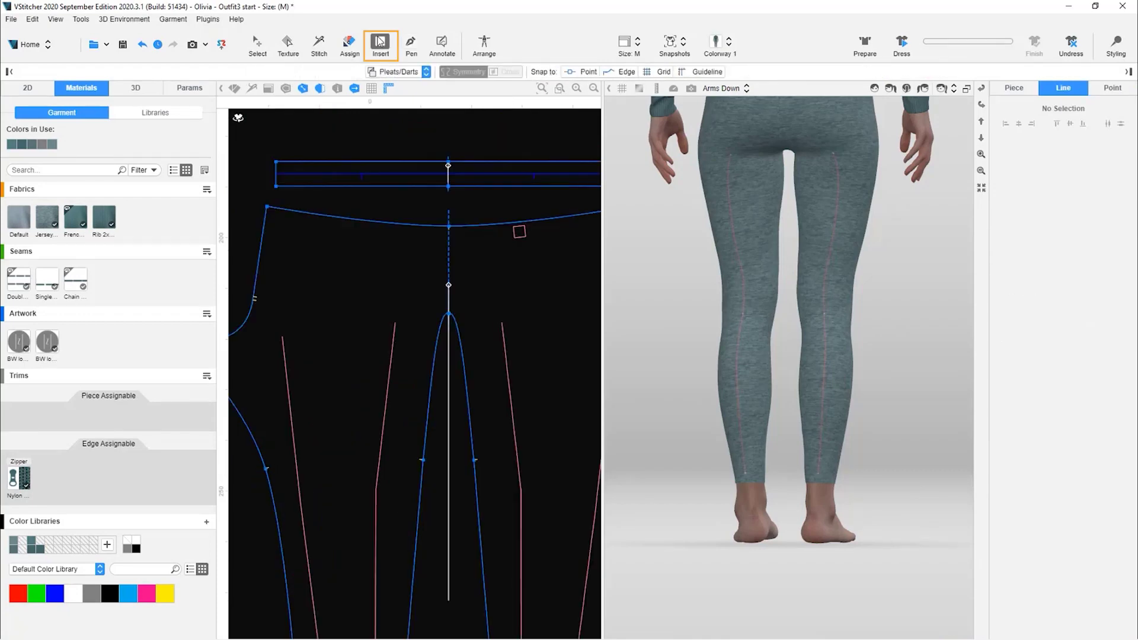
pyautogui.click(398, 74)
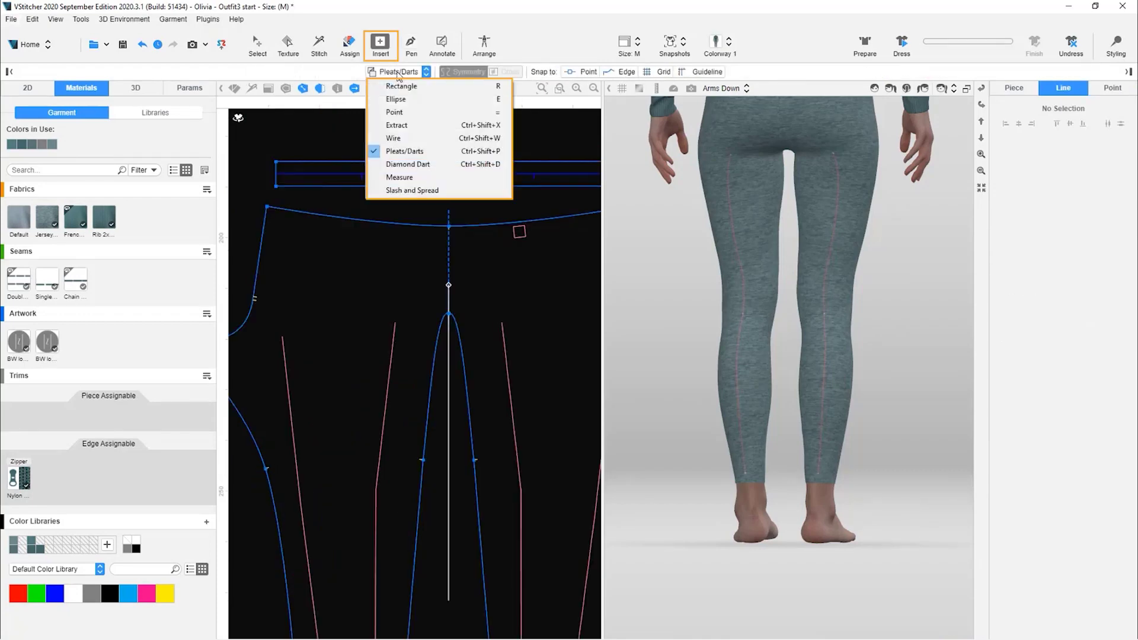
pyautogui.click(407, 177)
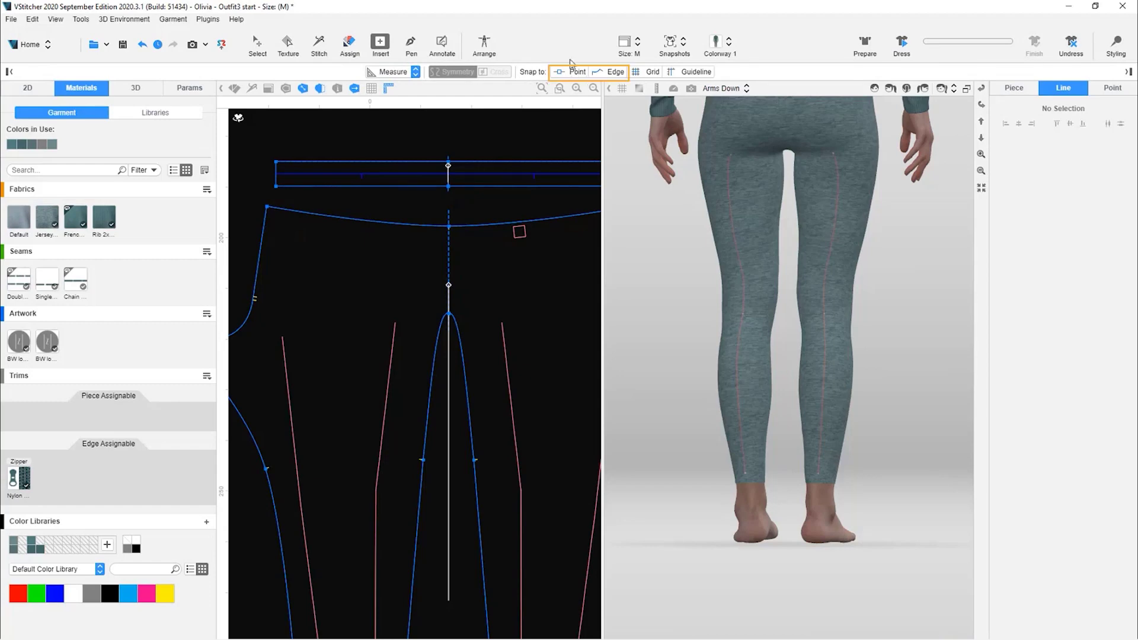
pyautogui.click(613, 73)
pyautogui.click(576, 72)
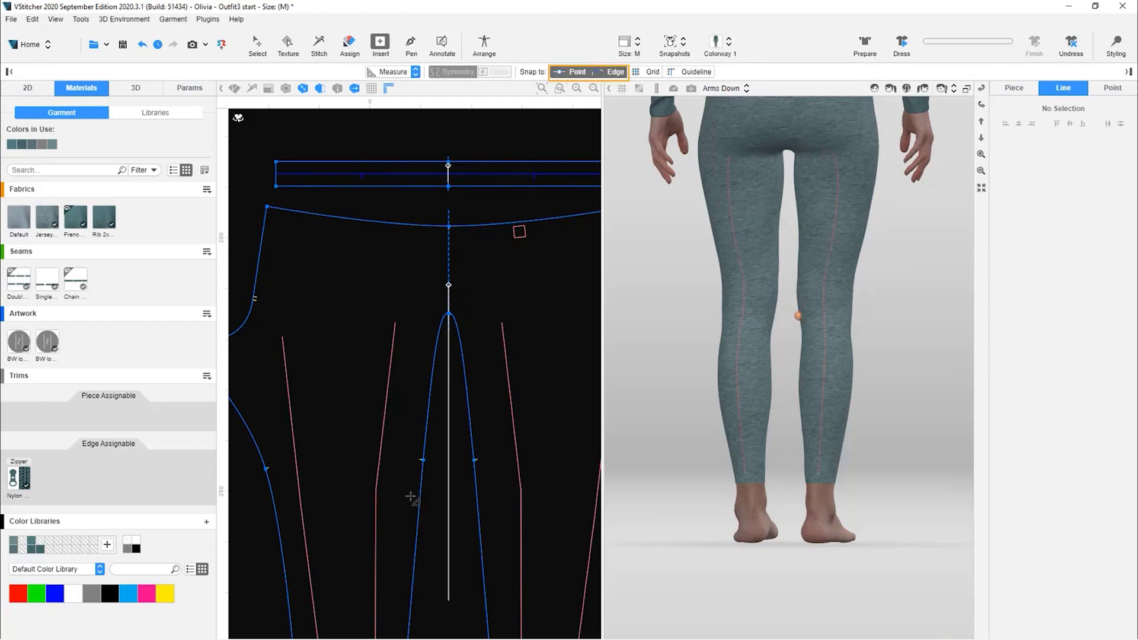
pyautogui.click(376, 492)
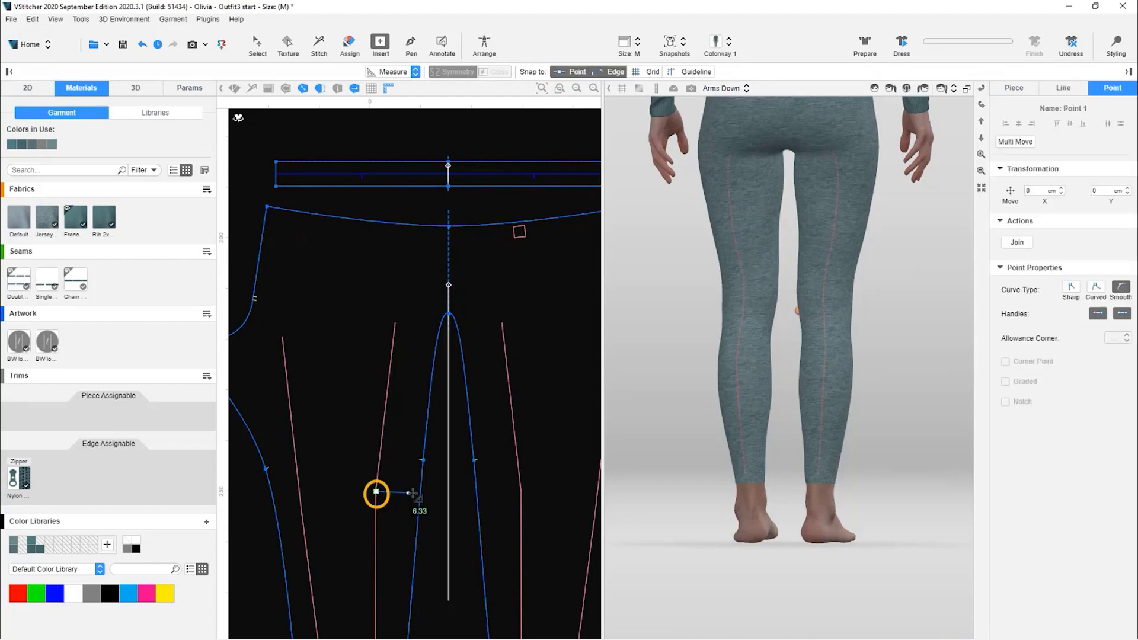
pyautogui.click(420, 492)
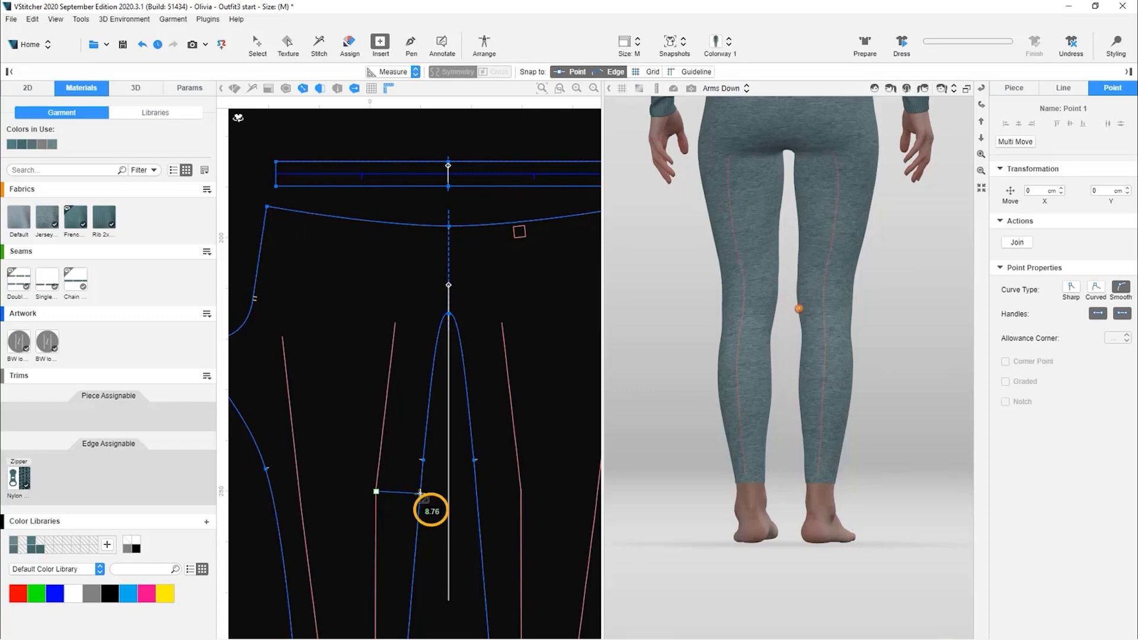
# Step: Measure the distance from the back leg line at knee level to the back inseam
pyautogui.click(301, 499)
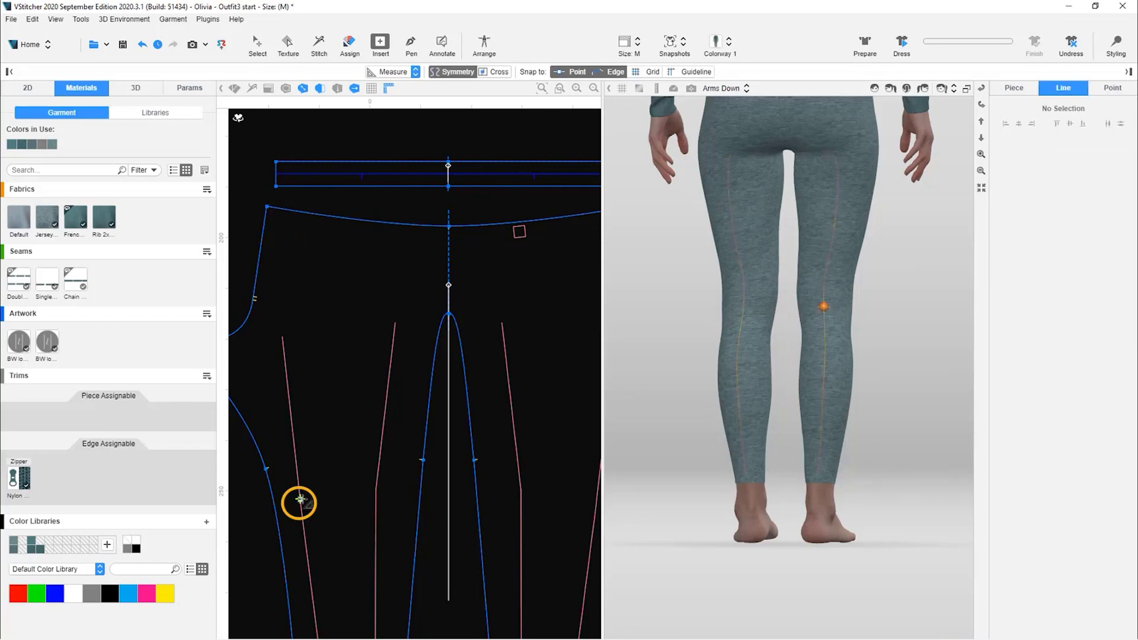
pyautogui.click(274, 503)
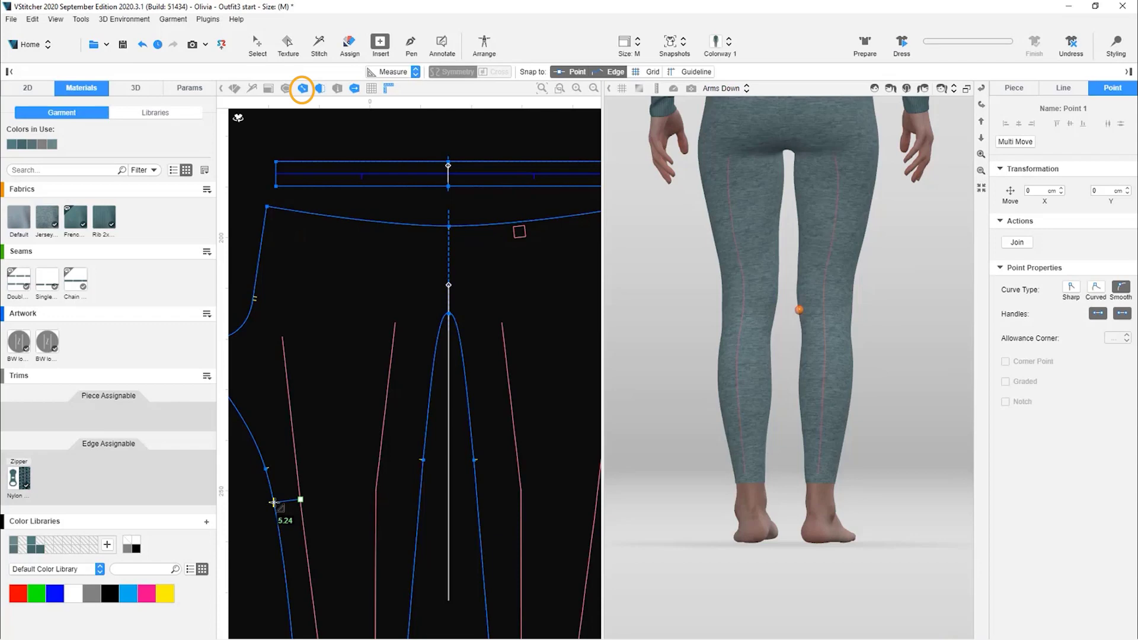
pyautogui.click(274, 503)
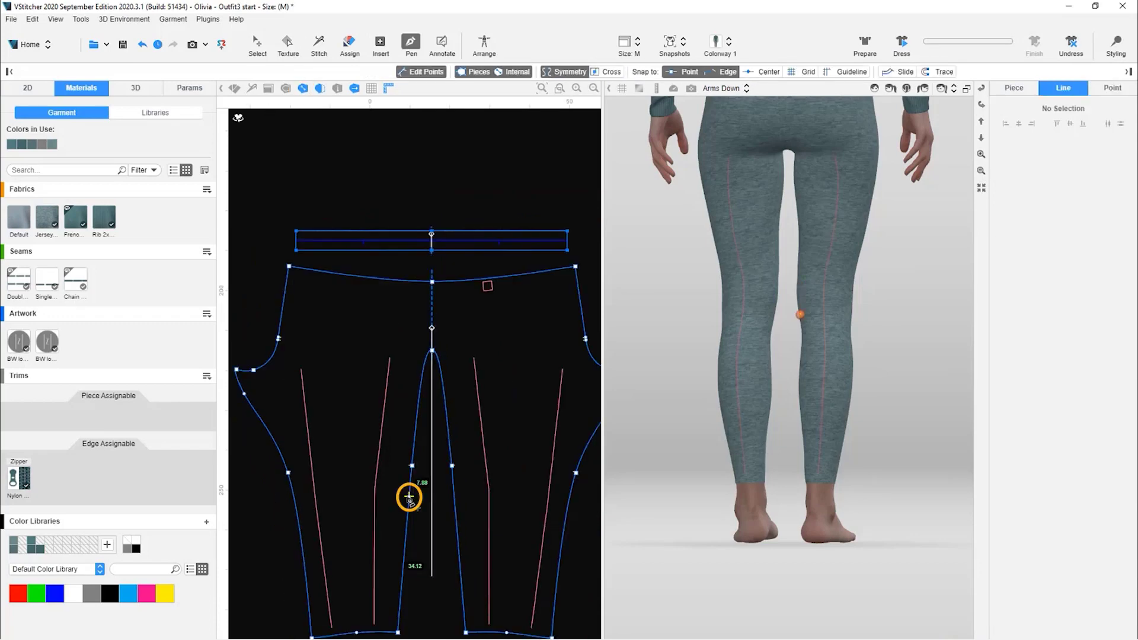
# Step: Add a knee-level point on the front inseam and another on the back inseam, each 34 cm above the hem
pyautogui.click(409, 497)
pyautogui.write('34')
pyautogui.press('Return')
pyautogui.click(295, 507)
pyautogui.write('34')
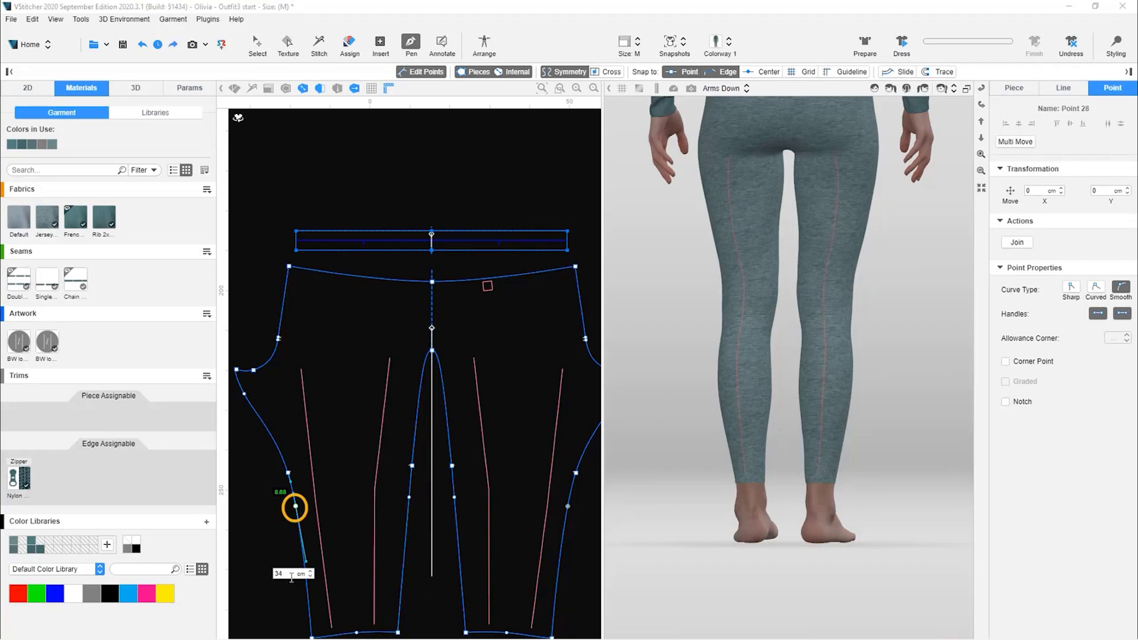
pyautogui.press('Return')
# Step: Enable Multi Move, pin the back inseam point just below the crotch, and unpin the notch point above the back knee
pyautogui.click(257, 45)
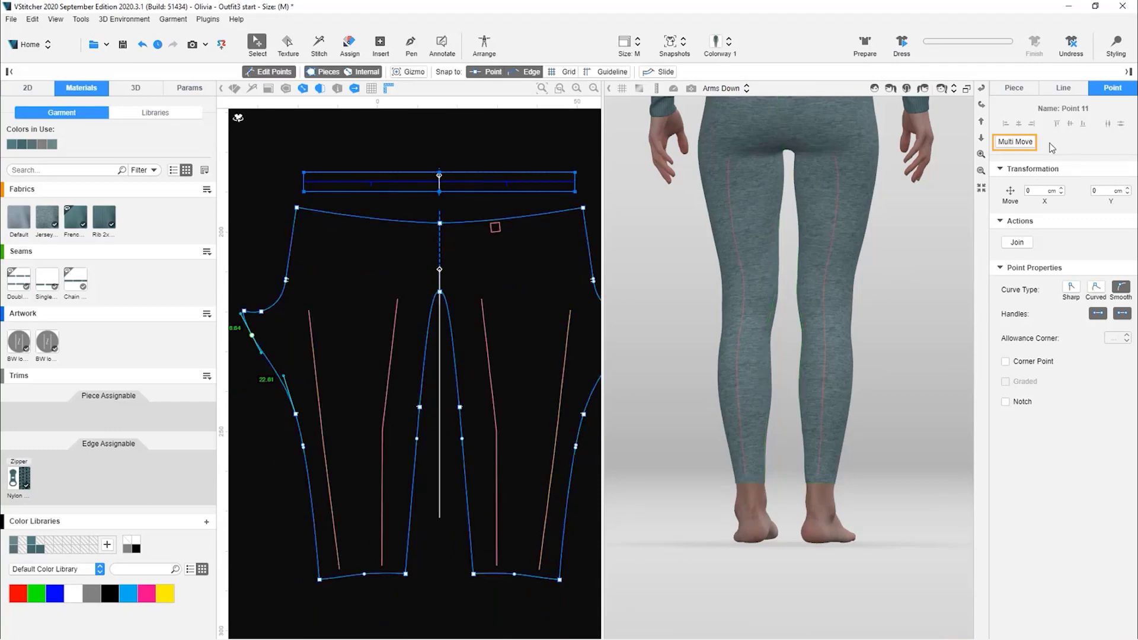
pyautogui.click(1015, 141)
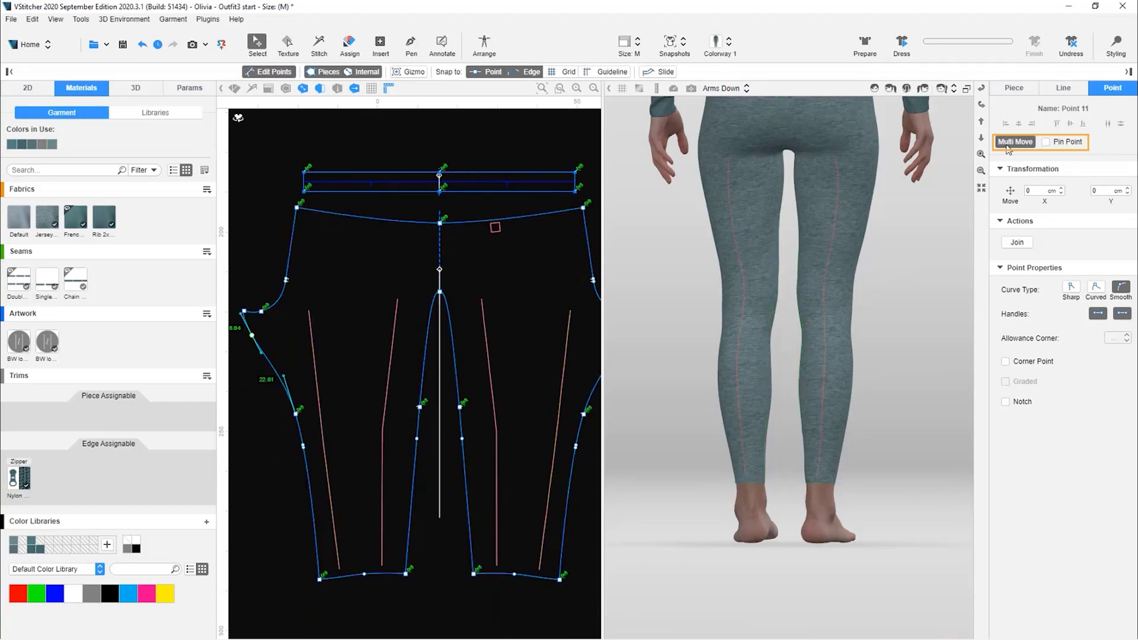
pyautogui.click(1049, 144)
pyautogui.click(295, 414)
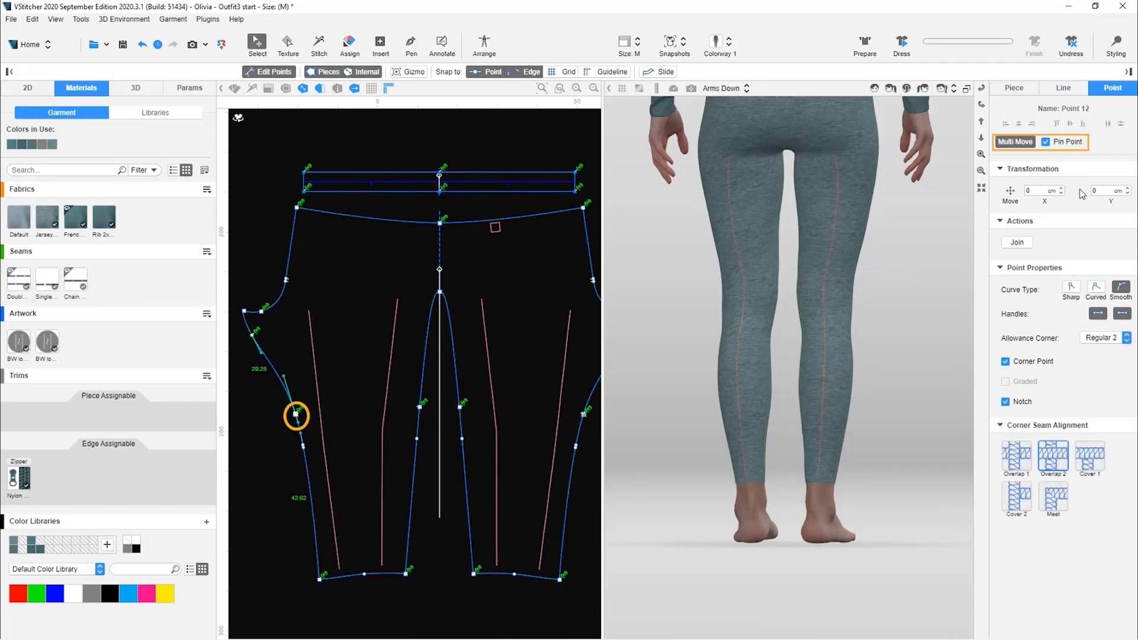
pyautogui.click(1046, 142)
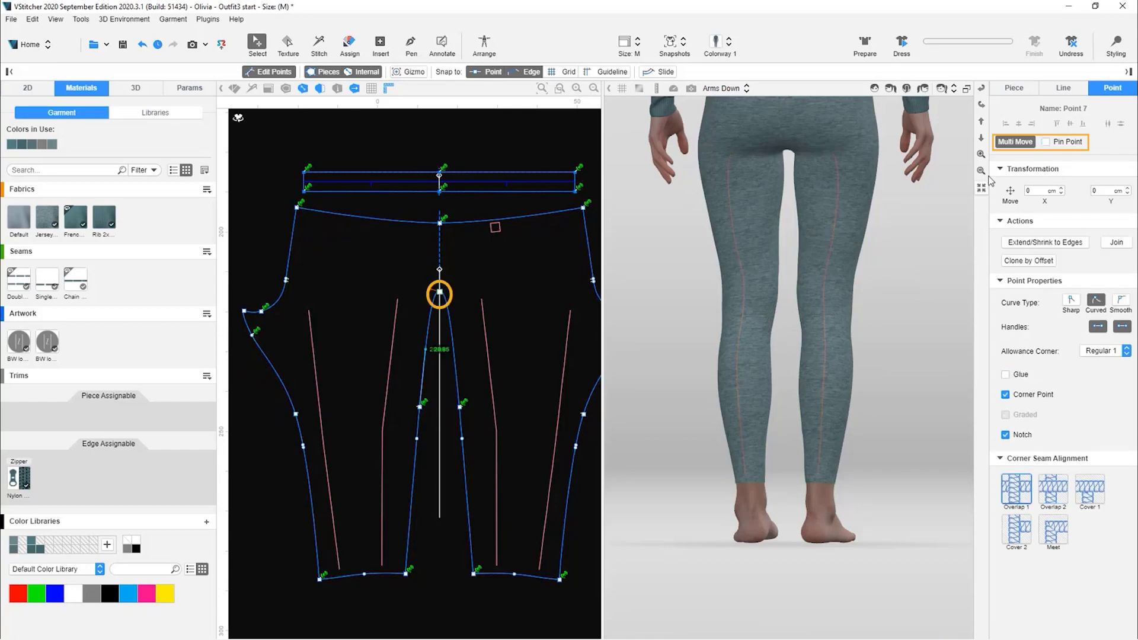
# Step: Pin the crotch point at the top of the front inseam and move the back inseam's knee-level point -2 cm in X
pyautogui.click(1045, 142)
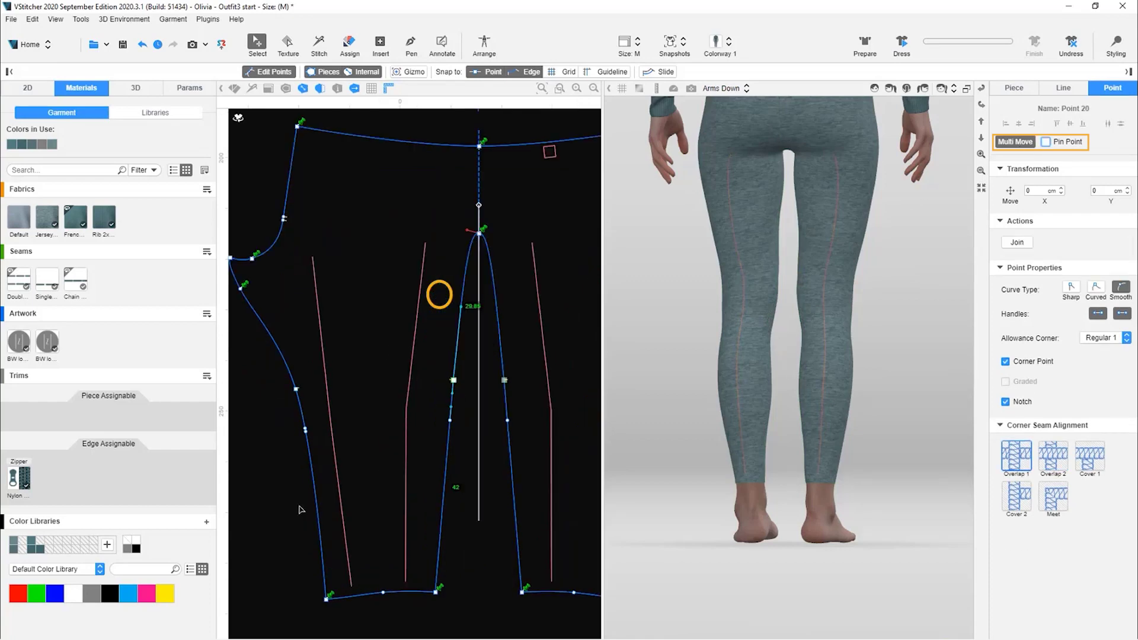
pyautogui.click(306, 429)
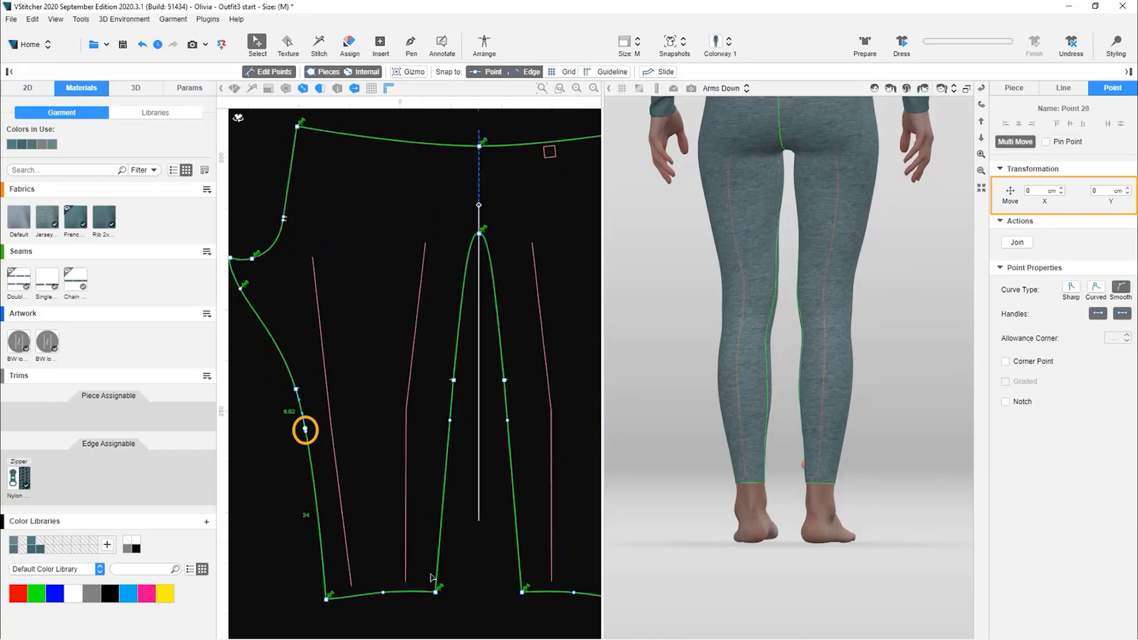
pyautogui.click(1040, 191)
pyautogui.write('-2')
pyautogui.press('Return')
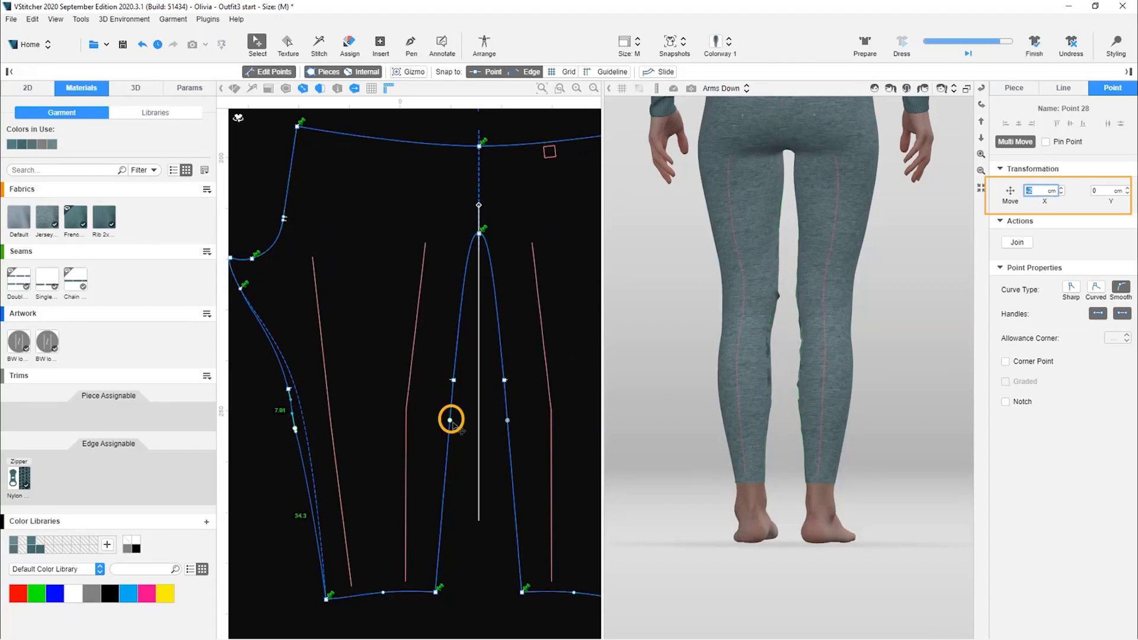
# Step: Move the knee-level point on the front inseam -2 cm in X, check both reshaped inseams, and clear the point selection
pyautogui.click(449, 420)
pyautogui.click(1038, 191)
pyautogui.write('-2')
pyautogui.press('Return')
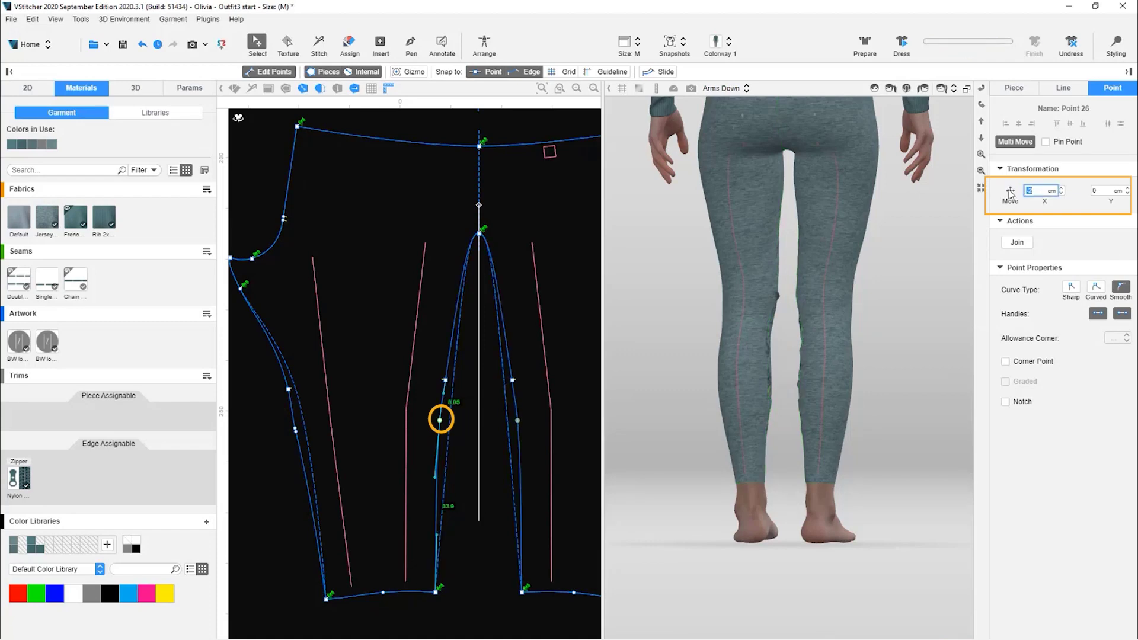
pyautogui.scroll(6, 246, 404)
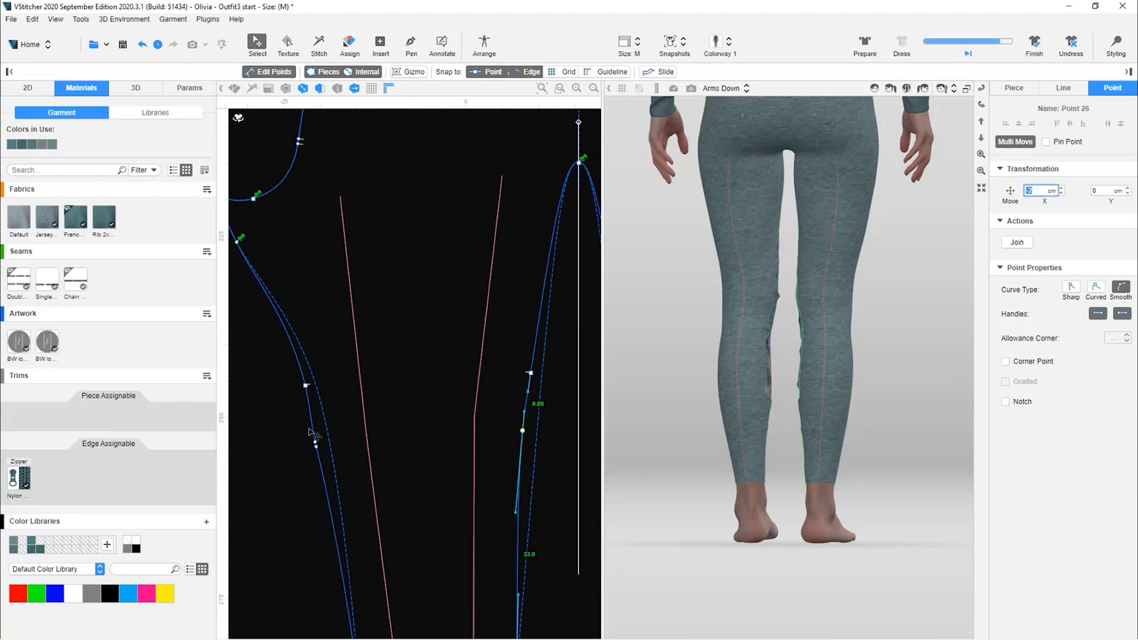
pyautogui.moveTo(394, 344); pyautogui.dragTo(419, 360)
pyautogui.scroll(-5, 386, 346)
pyautogui.scroll(3, 332, 404)
pyautogui.click(456, 431)
pyautogui.scroll(-5, 458, 432)
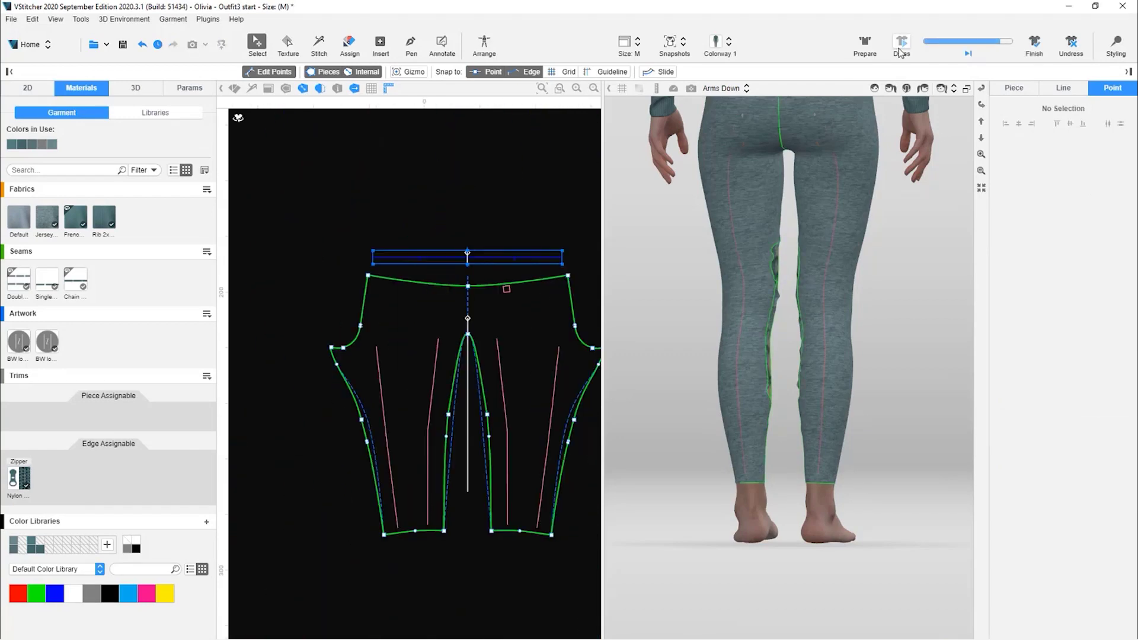
# Step: Dress the avatar with the adjusted pants pattern and view the whole outfit from the front
pyautogui.click(901, 46)
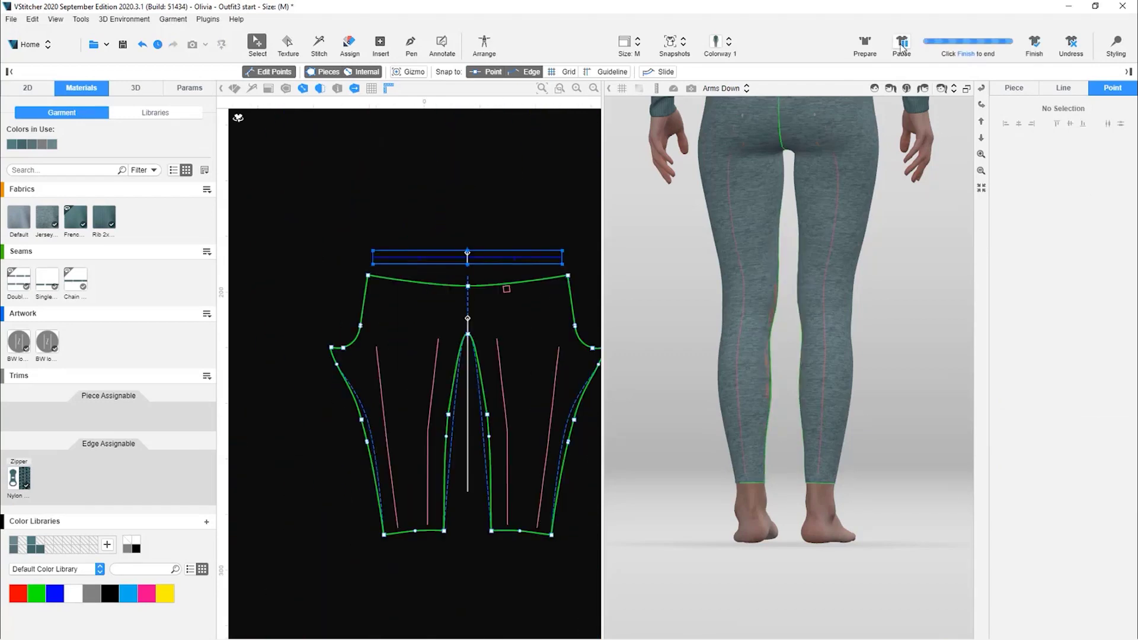
pyautogui.moveTo(907, 384); pyautogui.dragTo(952, 354, button='right')
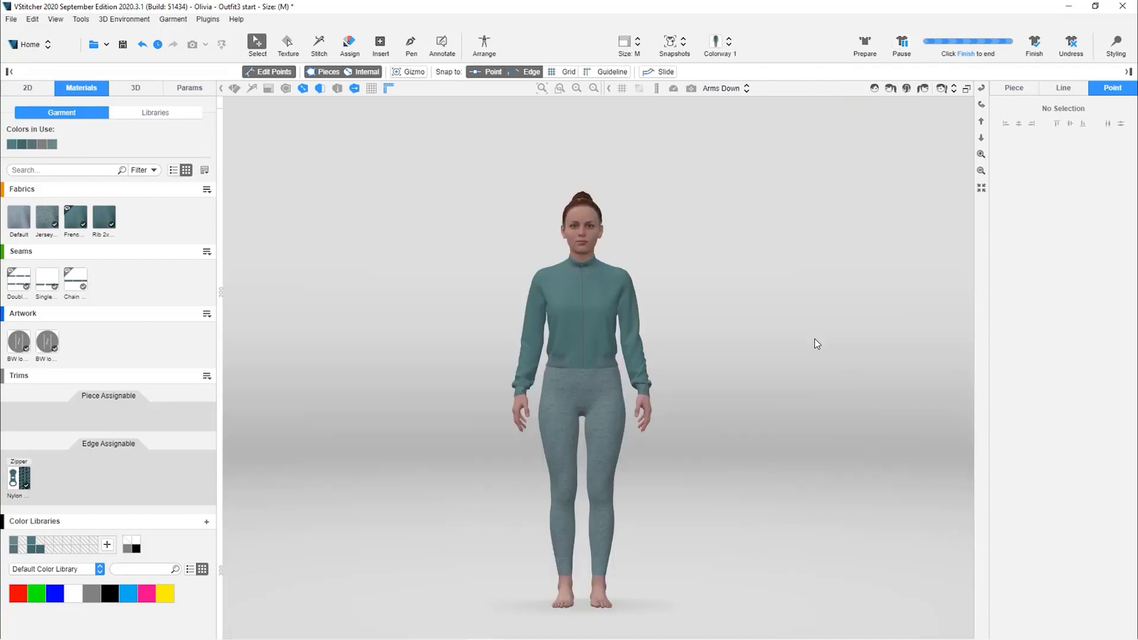
pyautogui.moveTo(701, 361); pyautogui.dragTo(700, 360, button='right')
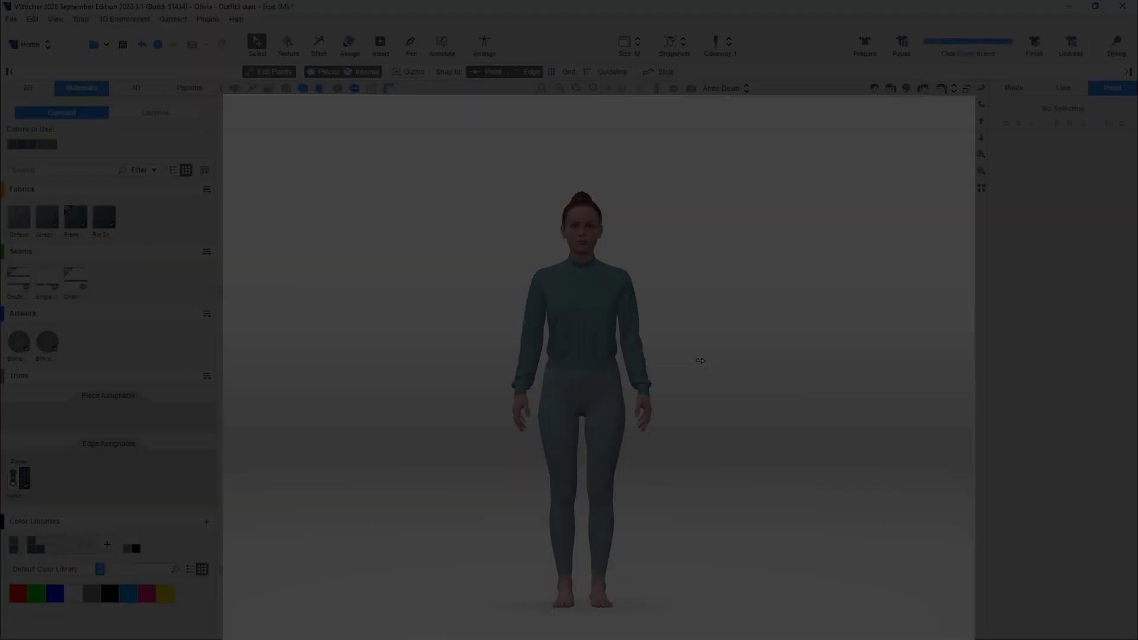